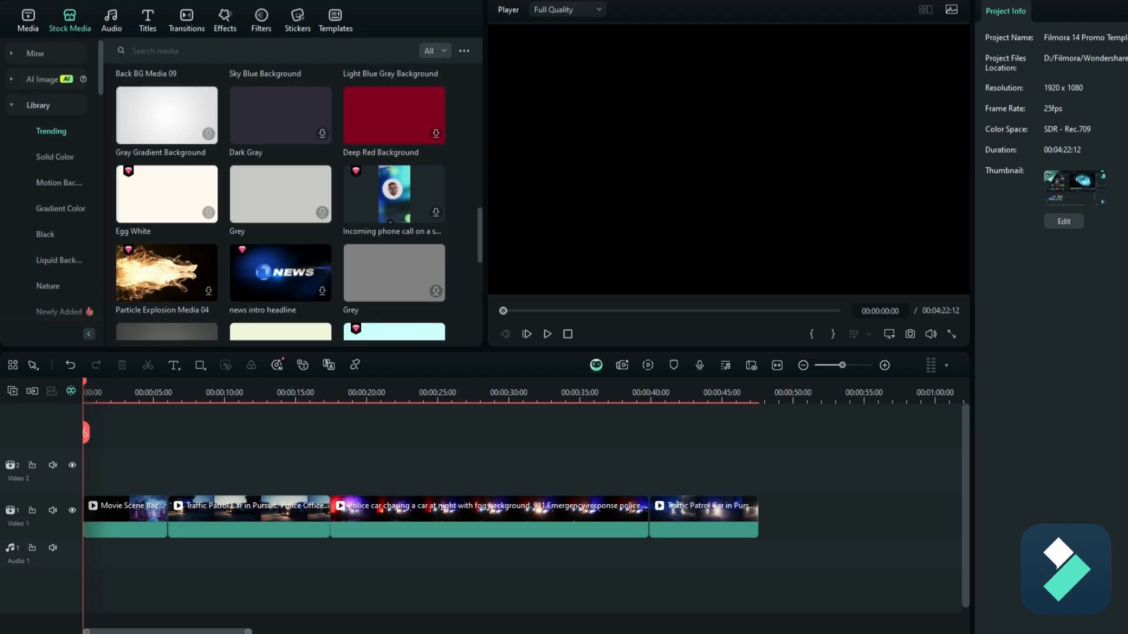
# - Preview each of the four video clips on the timeline by moving the playhead through them
pyautogui.click(134, 398)
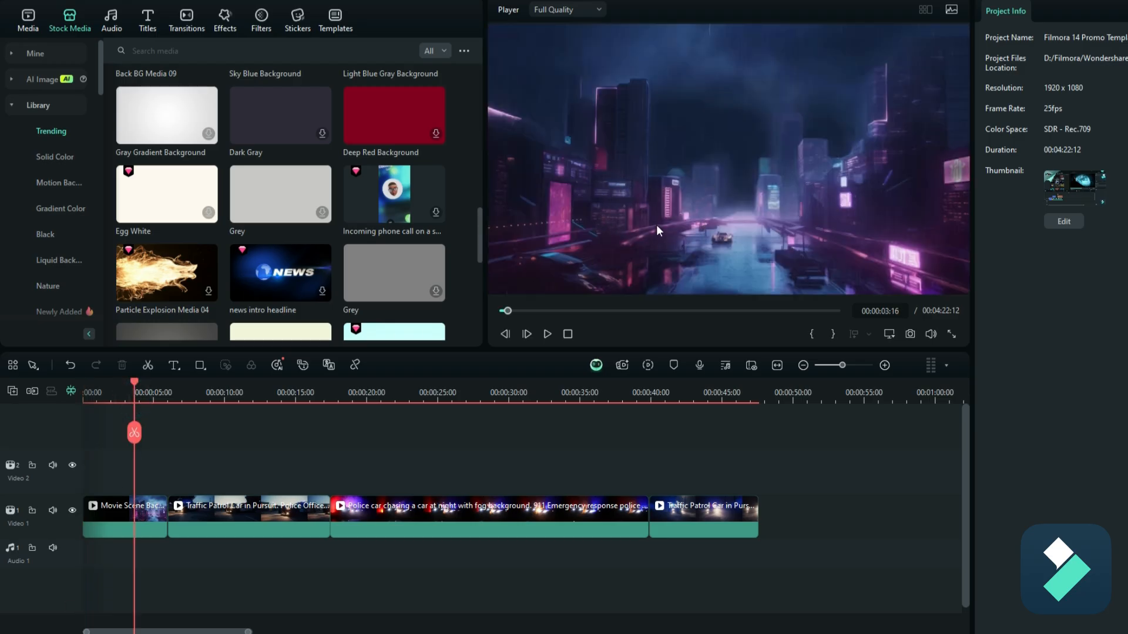
pyautogui.click(258, 395)
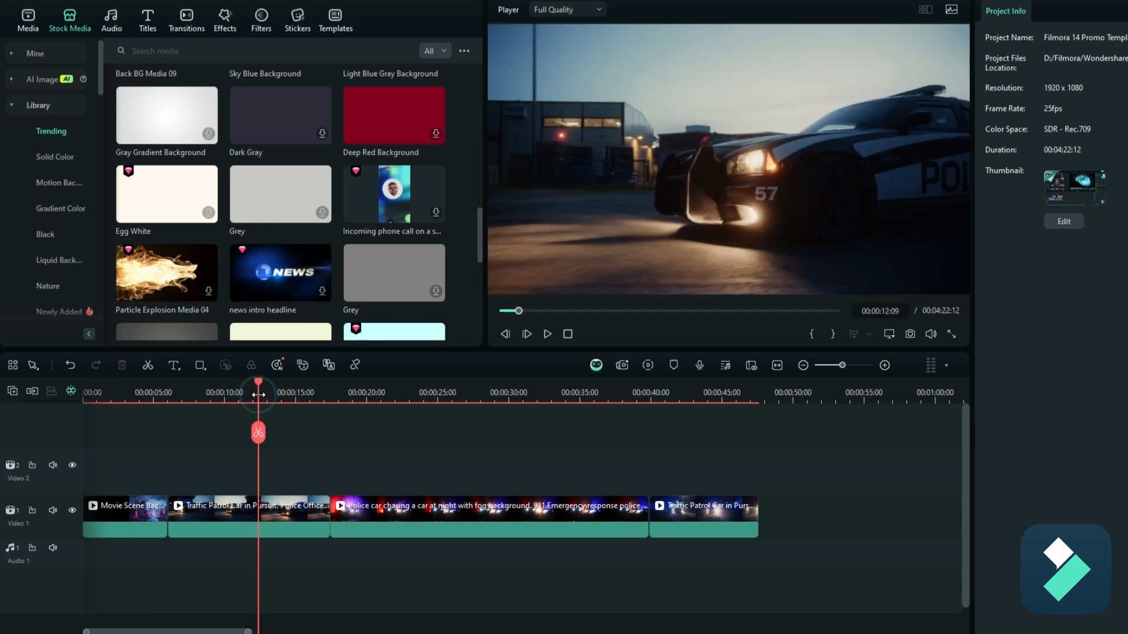
pyautogui.click(433, 397)
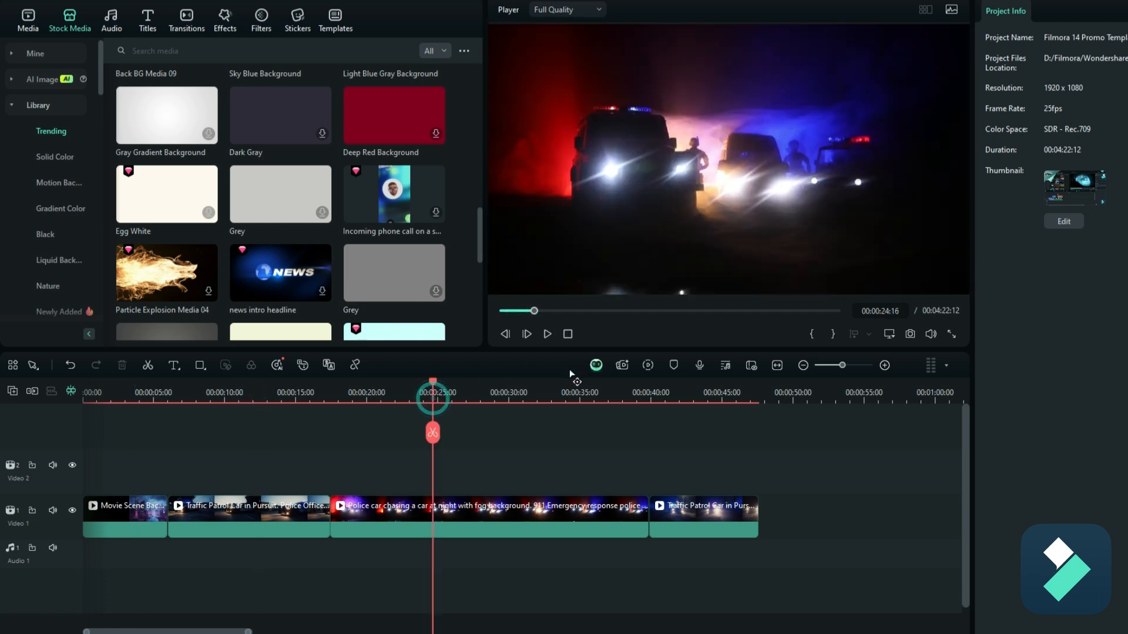
pyautogui.click(699, 390)
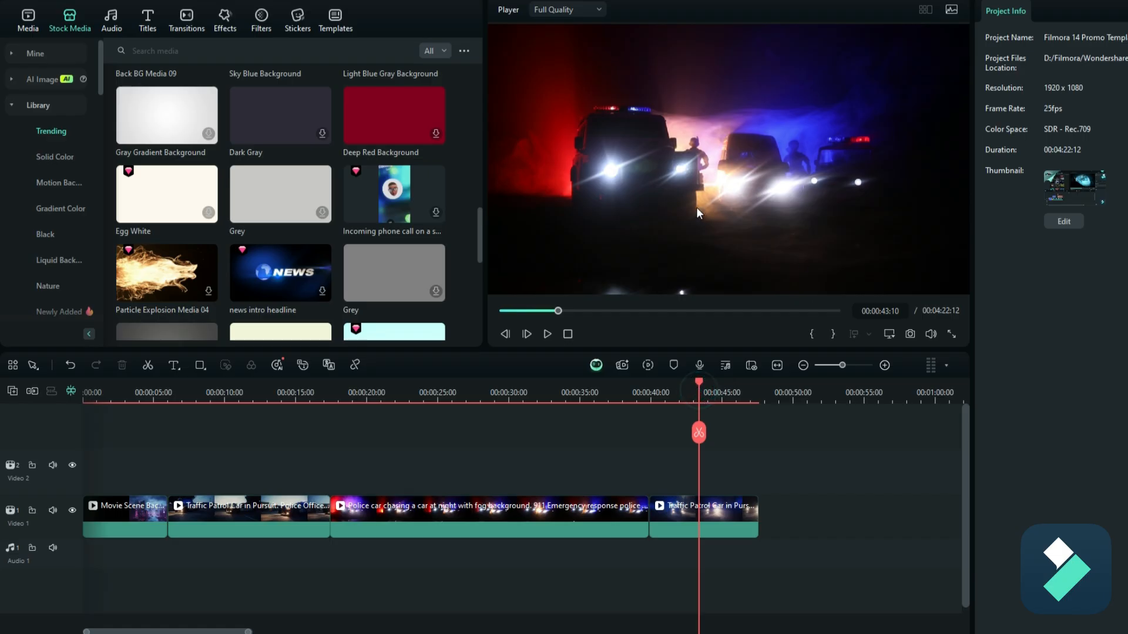
pyautogui.moveTo(699, 378)
pyautogui.mouseDown()
pyautogui.moveTo(726, 381)
pyautogui.moveTo(713, 382)
pyautogui.mouseUp()
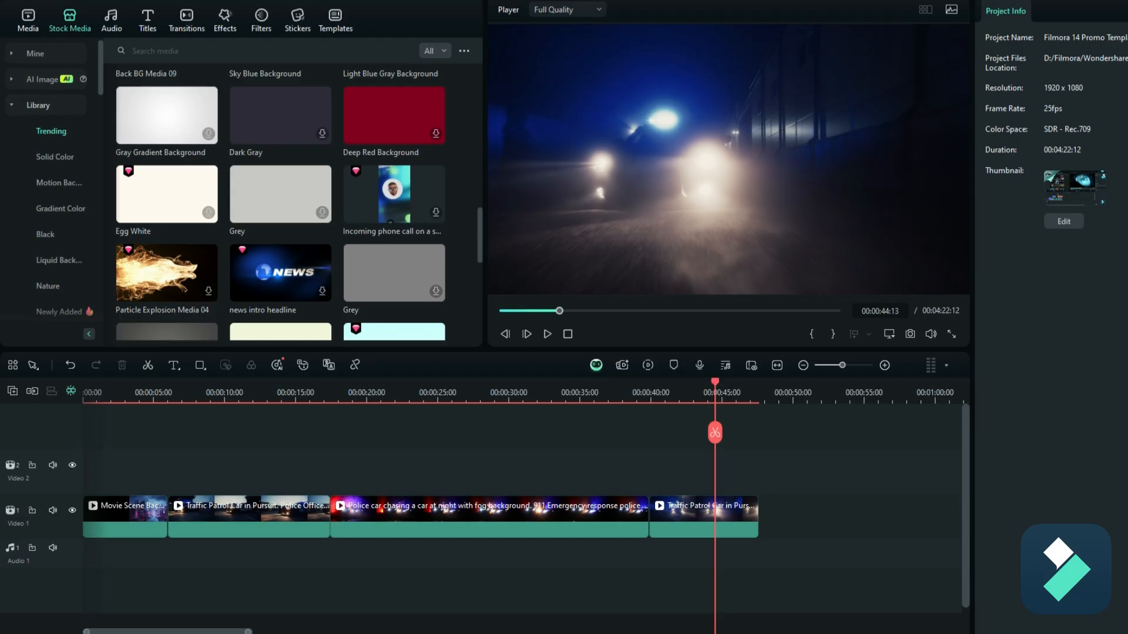
# - Preview the "Mission" track from the "dramatic" audio search and place it at the start of the Audio 1 track
pyautogui.click(111, 23)
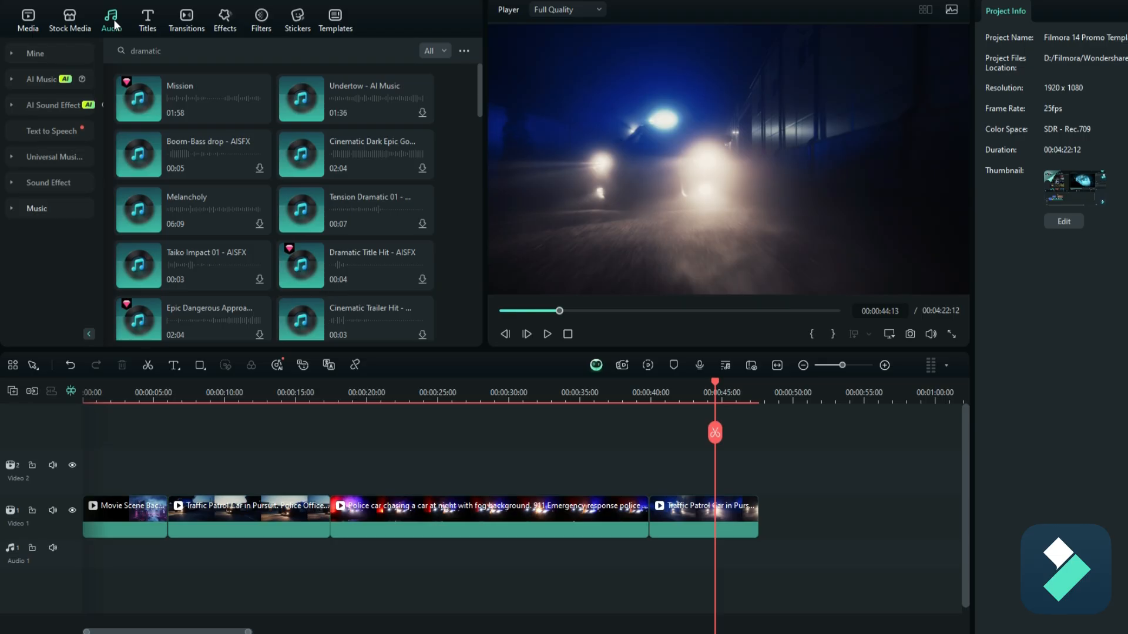
pyautogui.click(147, 51)
pyautogui.click(139, 99)
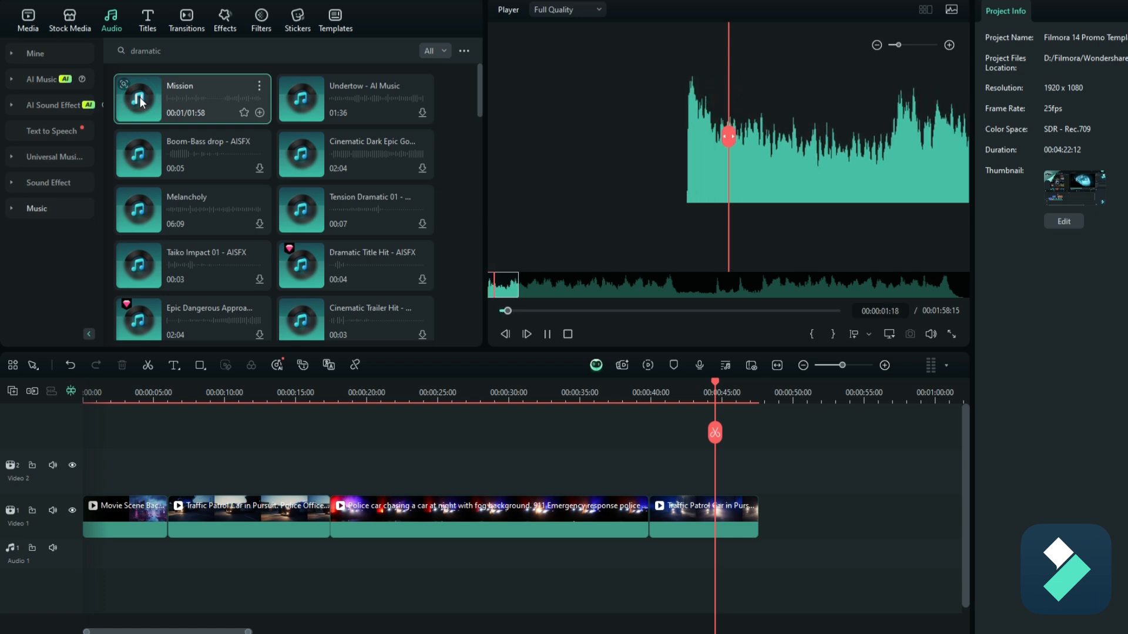
pyautogui.click(140, 101)
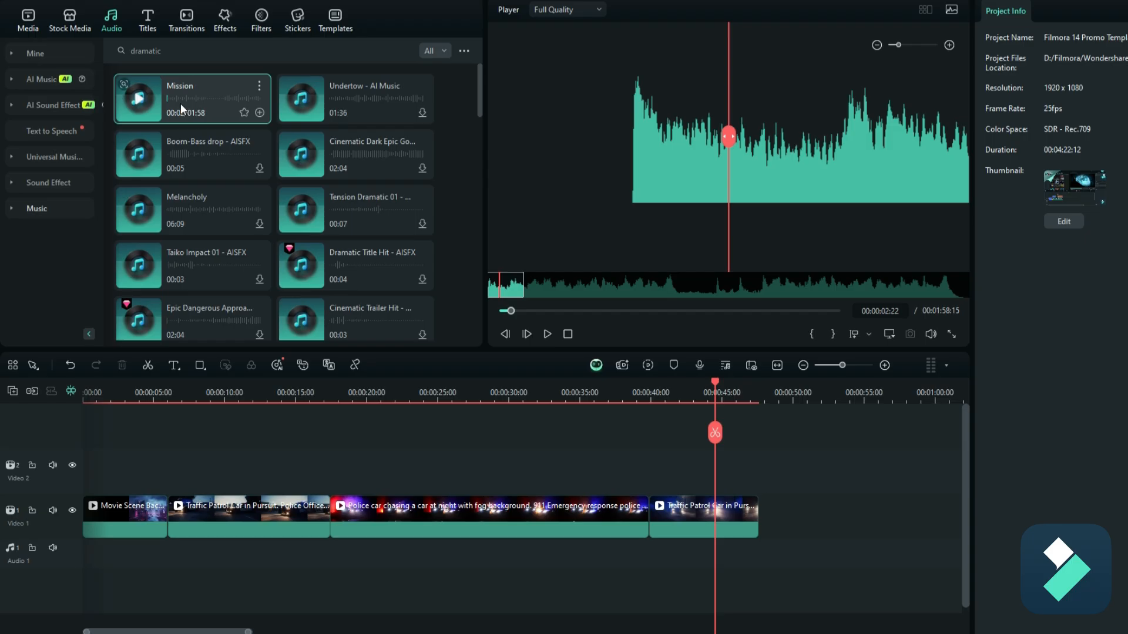
pyautogui.moveTo(181, 101); pyautogui.dragTo(65, 552)
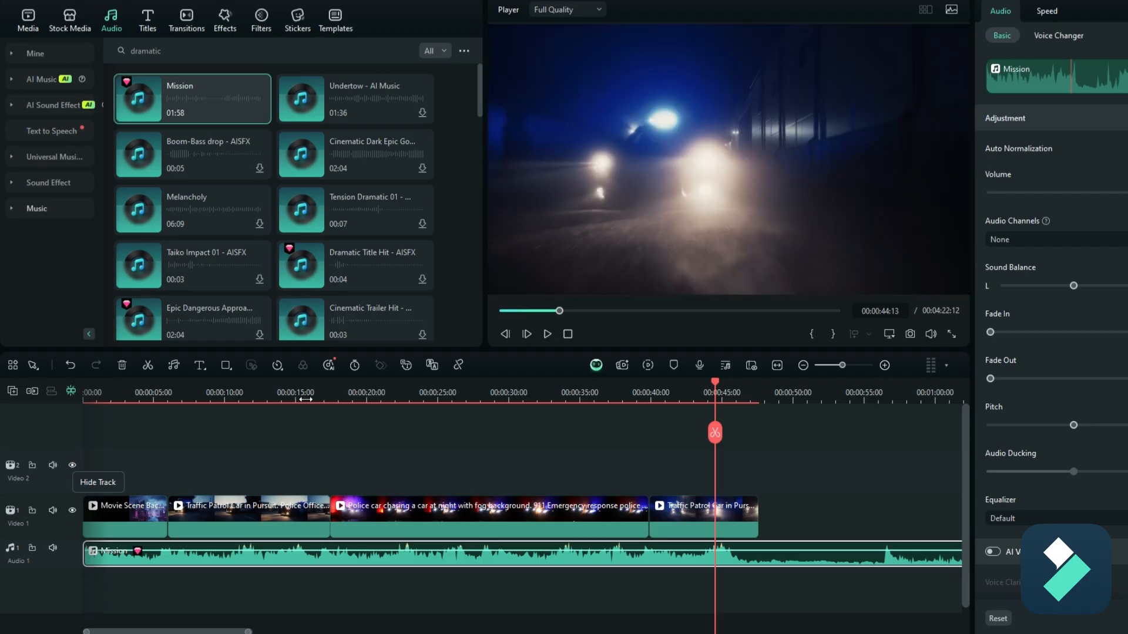
# - Play the sequence from the beginning to compare the first cut with the music
pyautogui.click(567, 334)
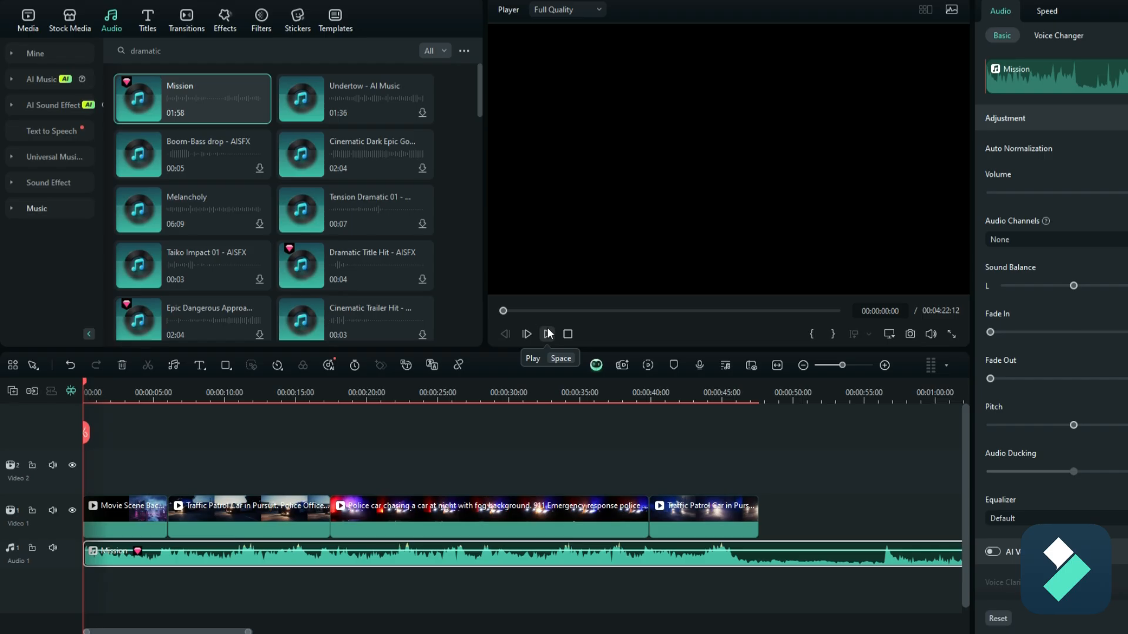
pyautogui.click(548, 334)
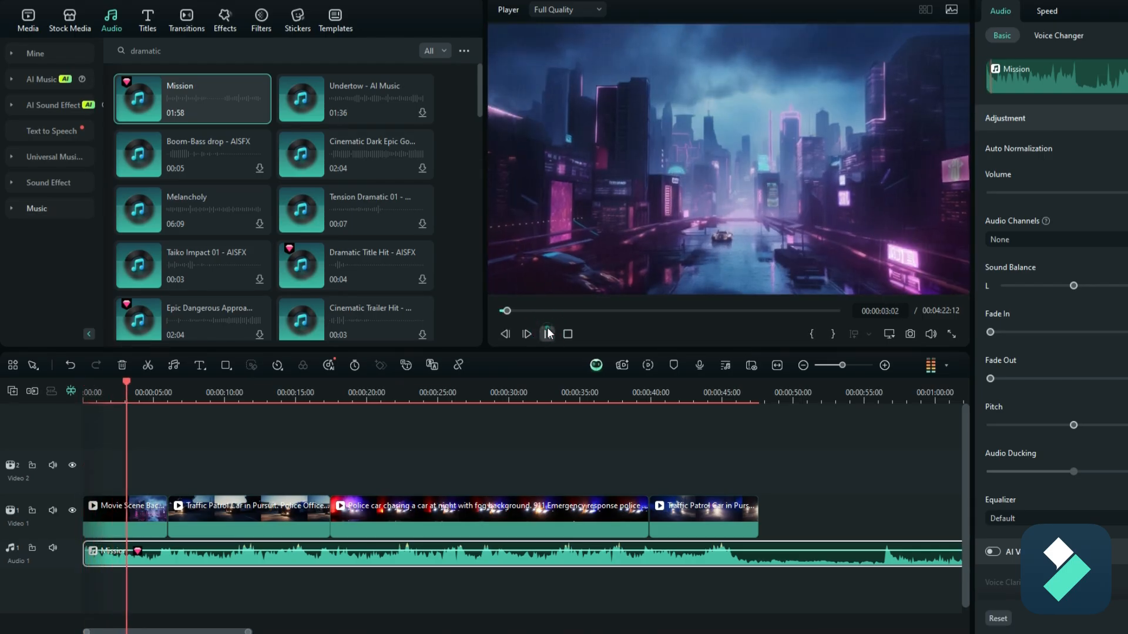
pyautogui.click(548, 334)
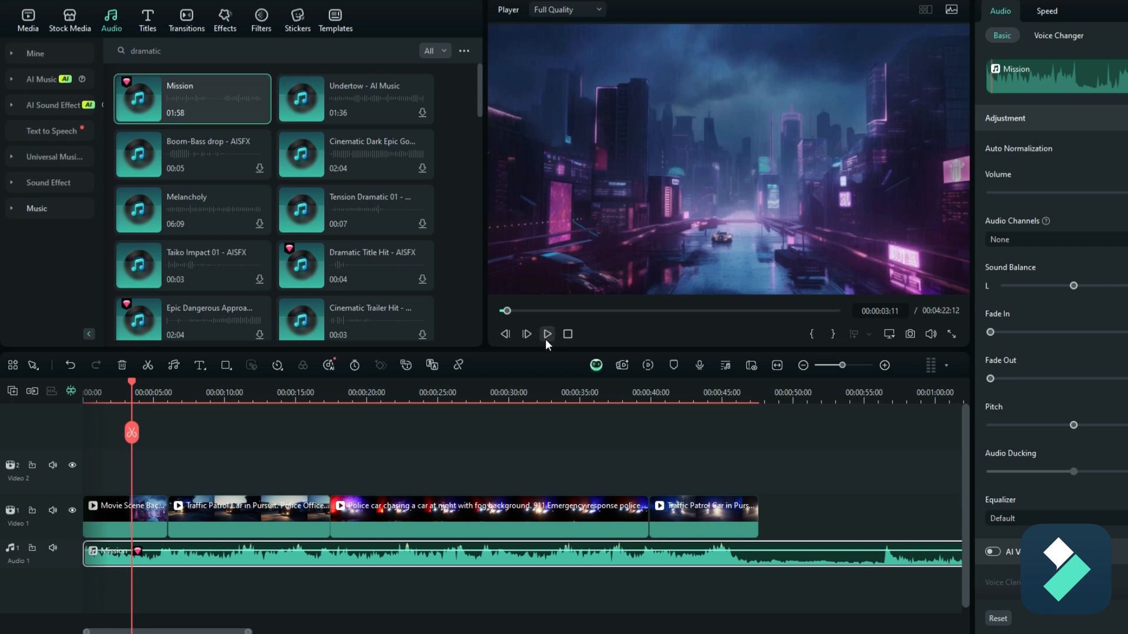
pyautogui.click(547, 338)
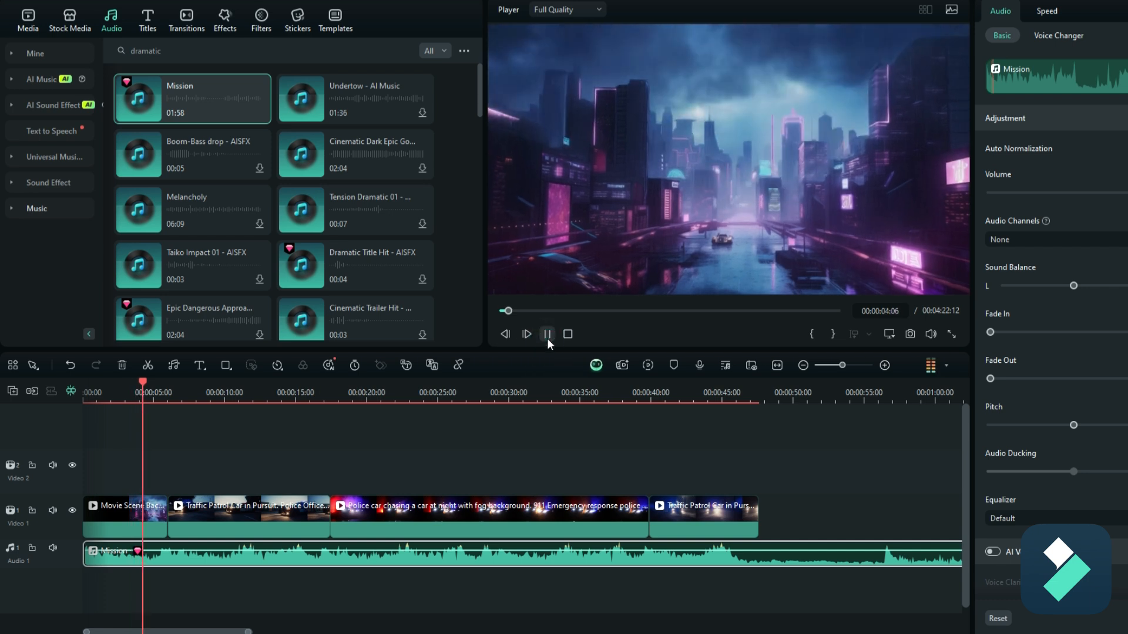
pyautogui.click(548, 338)
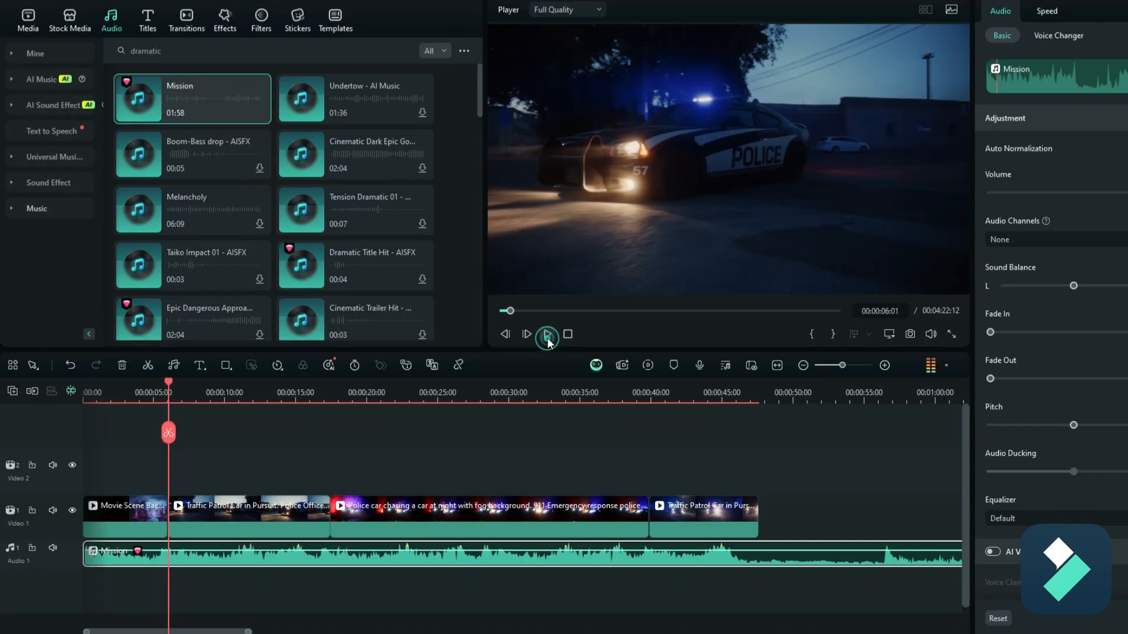
# - Move the three police clips together later on Video 1, leaving a gap of about 1.5 seconds after the first clip
pyautogui.moveTo(274, 468); pyautogui.dragTo(702, 531)
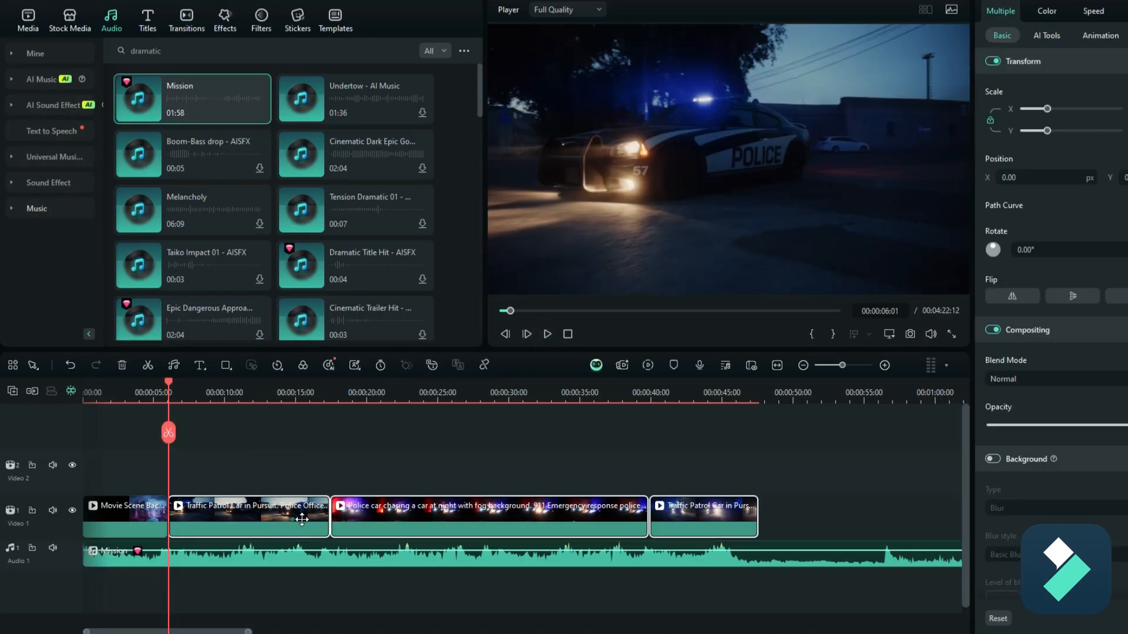
pyautogui.moveTo(302, 519); pyautogui.dragTo(321, 519)
# - Find the music beat near 00:00:05:18 and shorten the Movie Scene Background clip to it at 1.05x speed
pyautogui.click(153, 389)
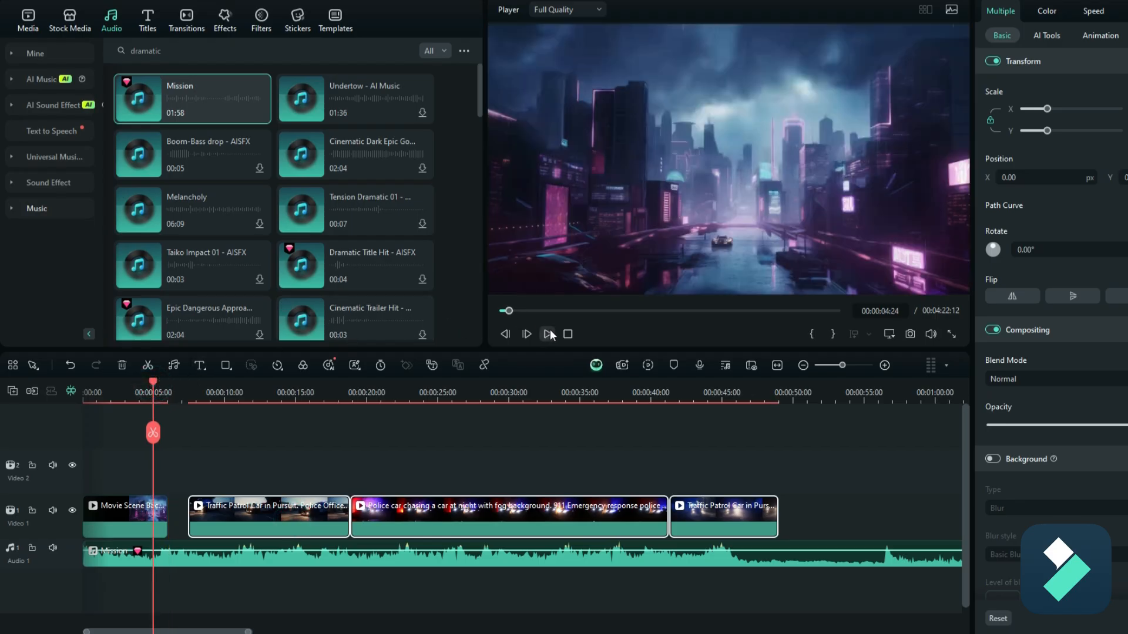
pyautogui.scroll(5, 180, 521)
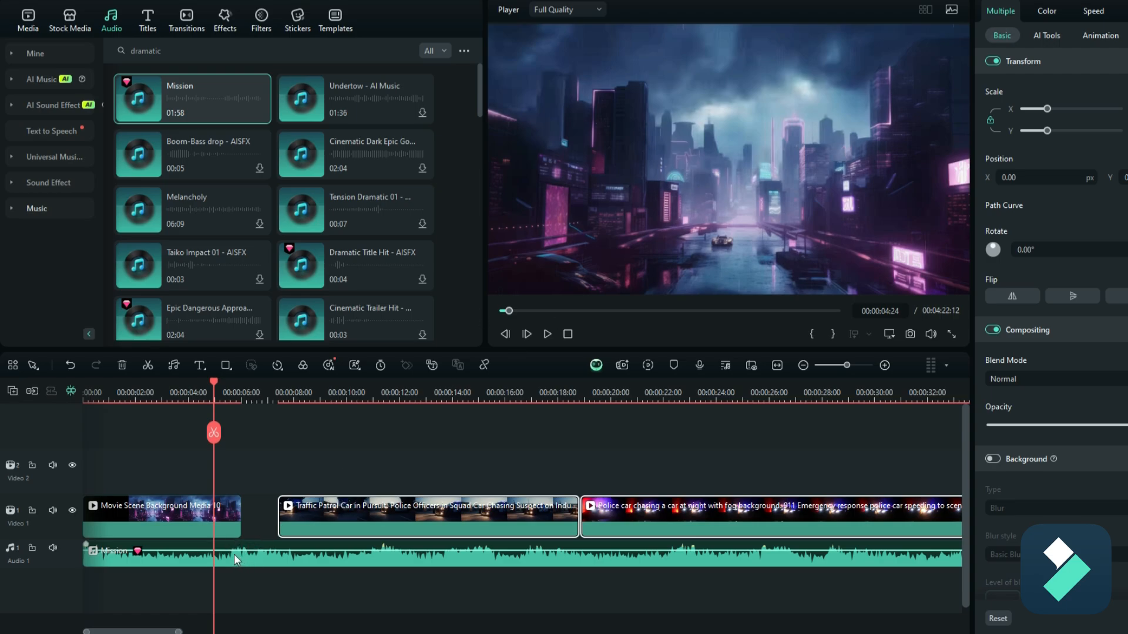
pyautogui.click(551, 335)
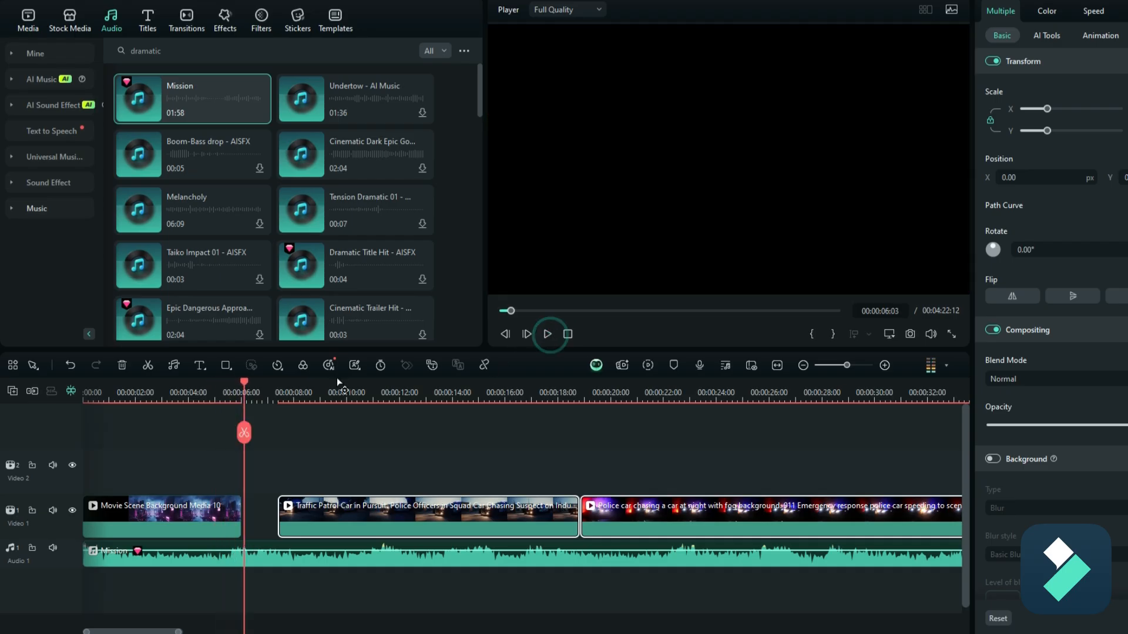
pyautogui.moveTo(246, 382); pyautogui.dragTo(229, 384)
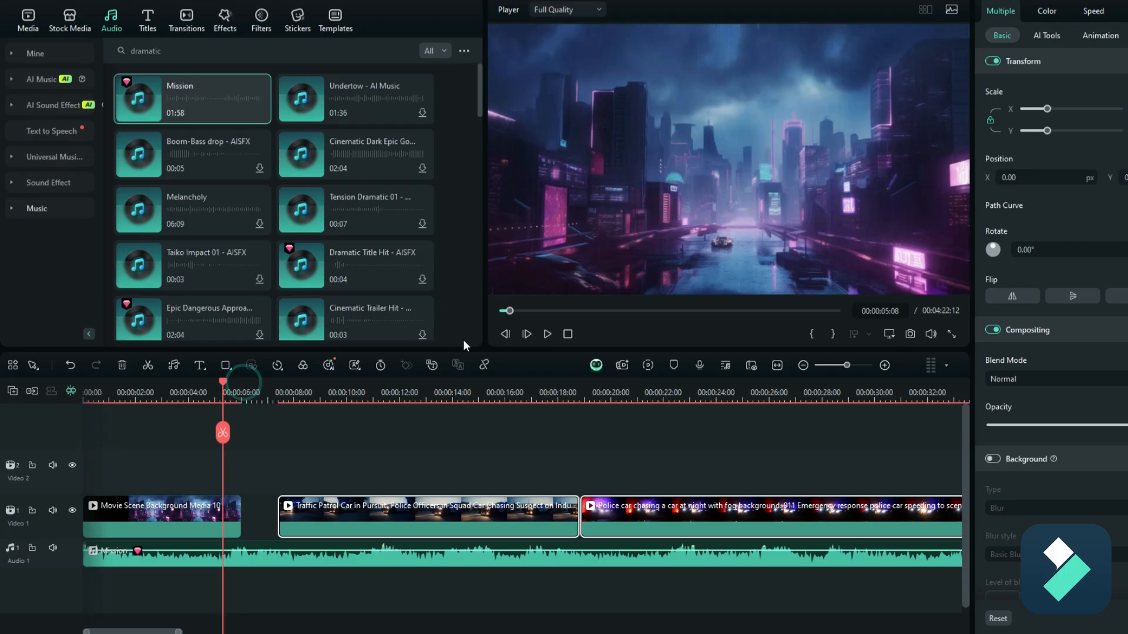
pyautogui.click(547, 333)
pyautogui.click(546, 335)
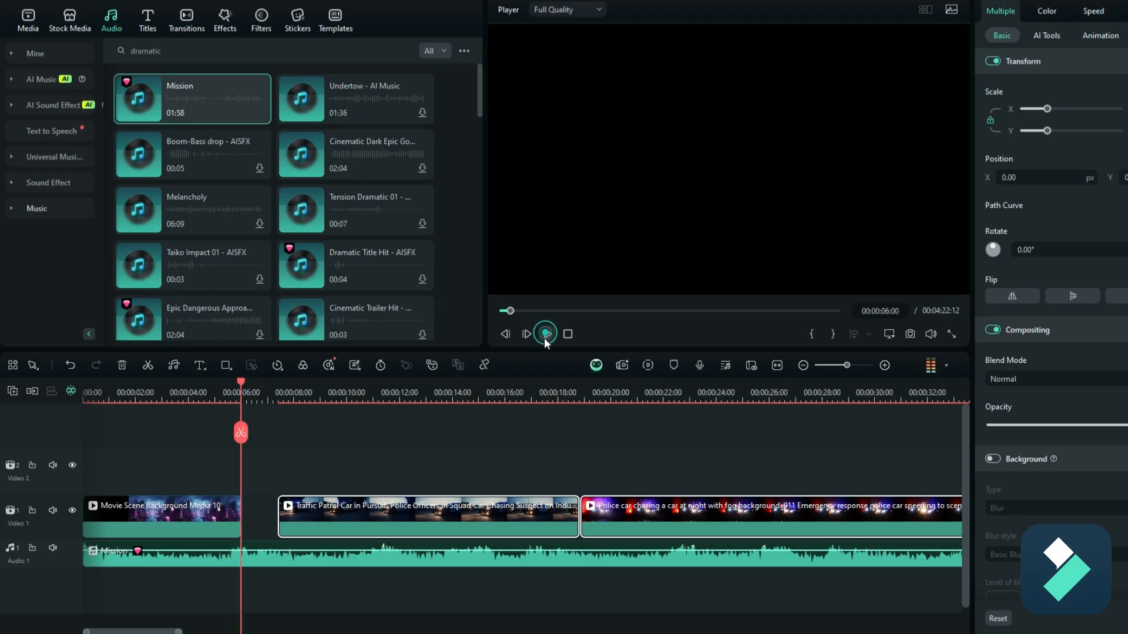
pyautogui.moveTo(242, 383); pyautogui.dragTo(234, 382)
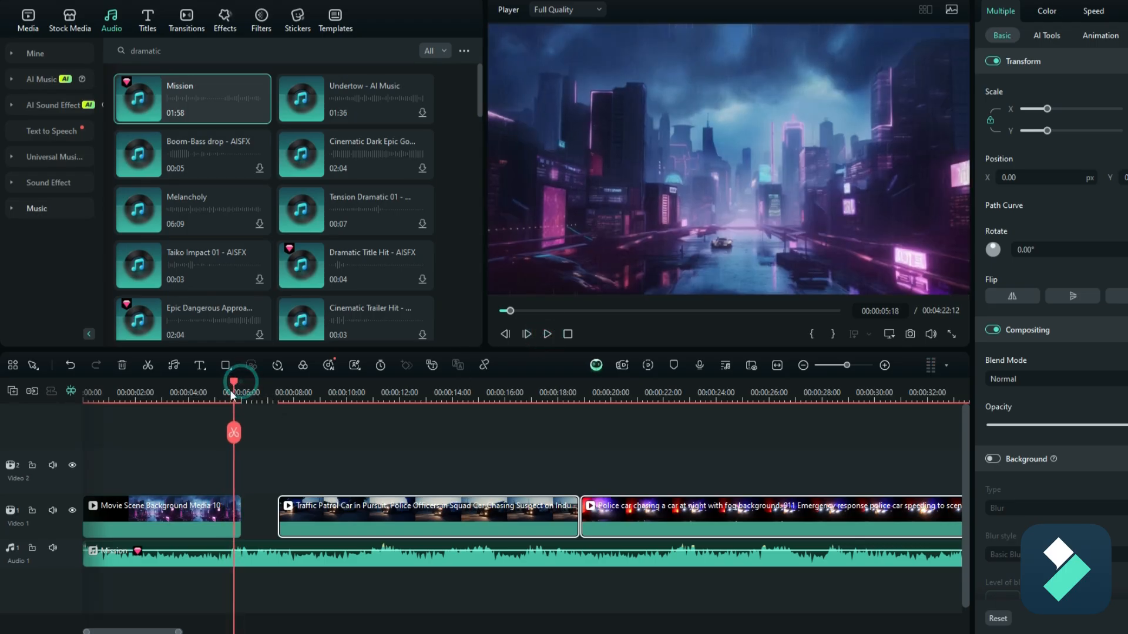
pyautogui.click(199, 508)
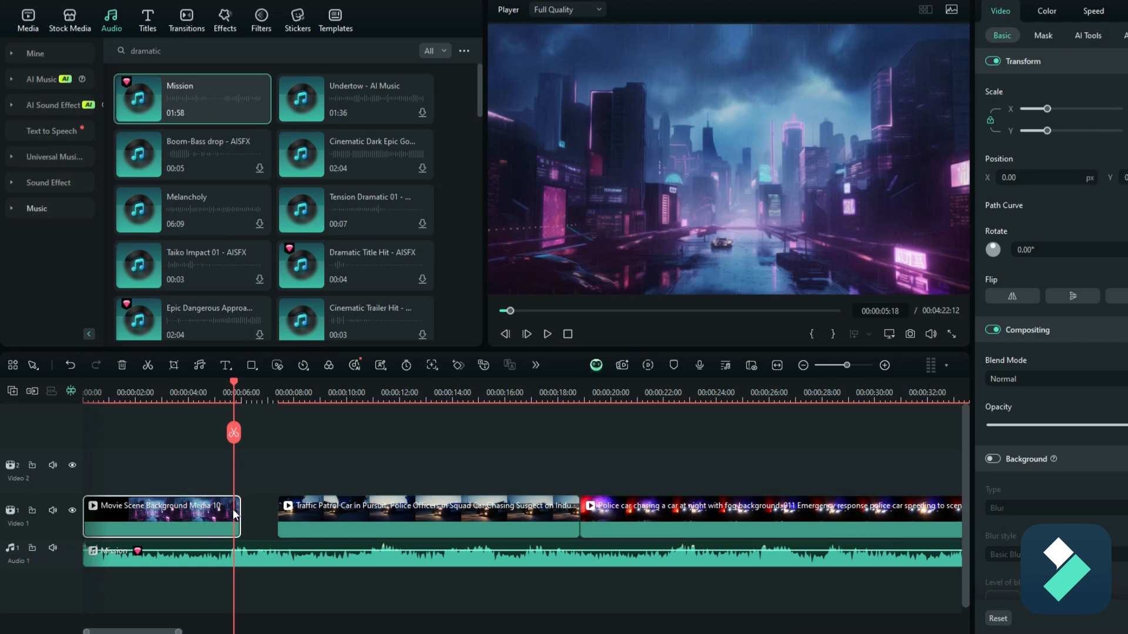
pyautogui.moveTo(239, 512); pyautogui.dragTo(234, 512)
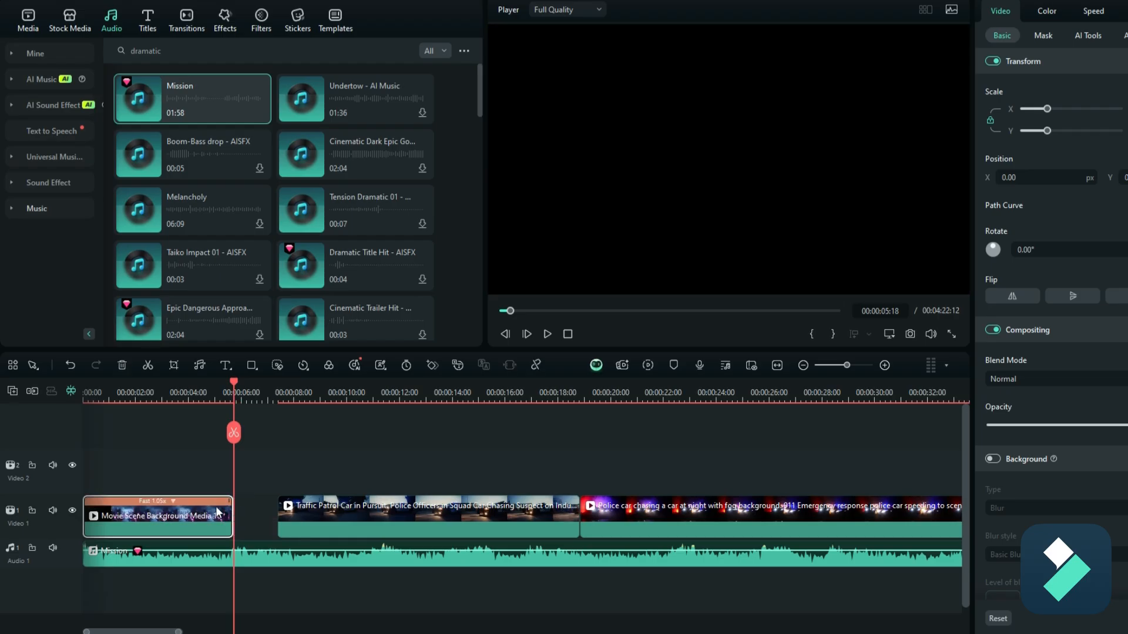
# - Move the first Traffic Patrol Car clip against the end of the city clip and play across the cut
pyautogui.moveTo(338, 517); pyautogui.dragTo(296, 518)
pyautogui.moveTo(236, 388); pyautogui.dragTo(214, 393)
pyautogui.click(548, 333)
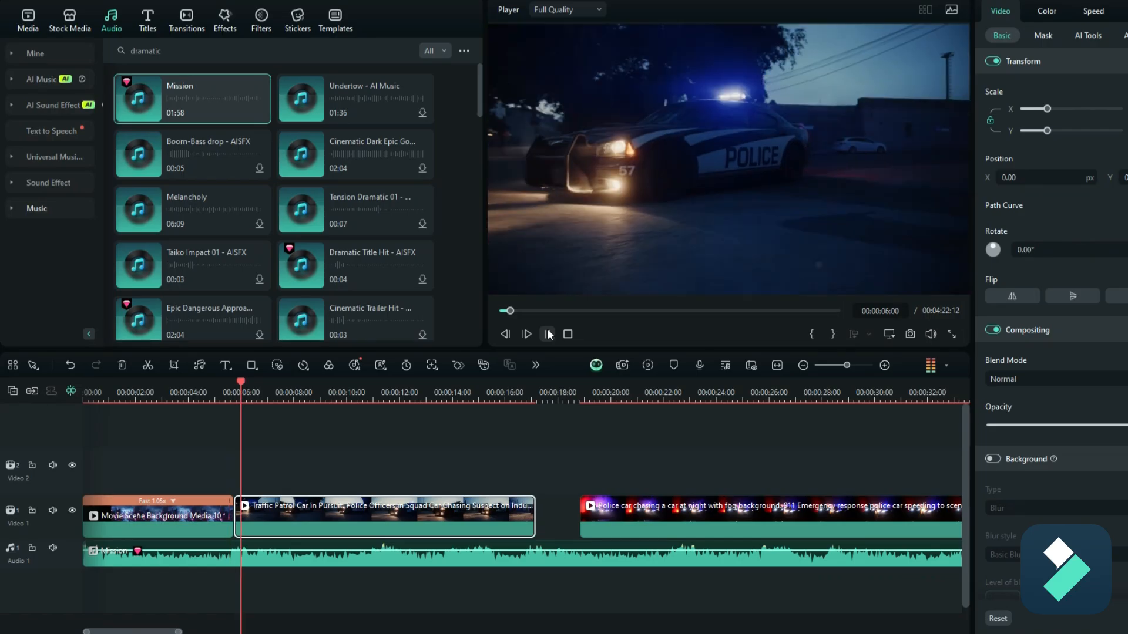
pyautogui.click(547, 334)
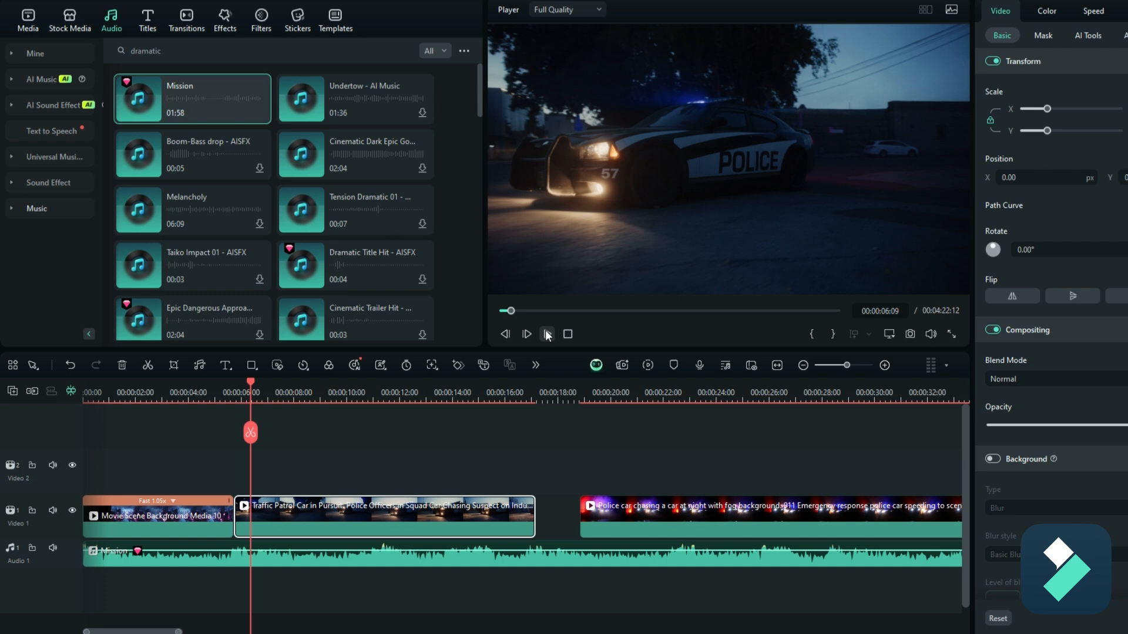
# - Apply the basic "B&W Style" filter to the Movie Scene Background clip
pyautogui.click(176, 517)
pyautogui.click(168, 393)
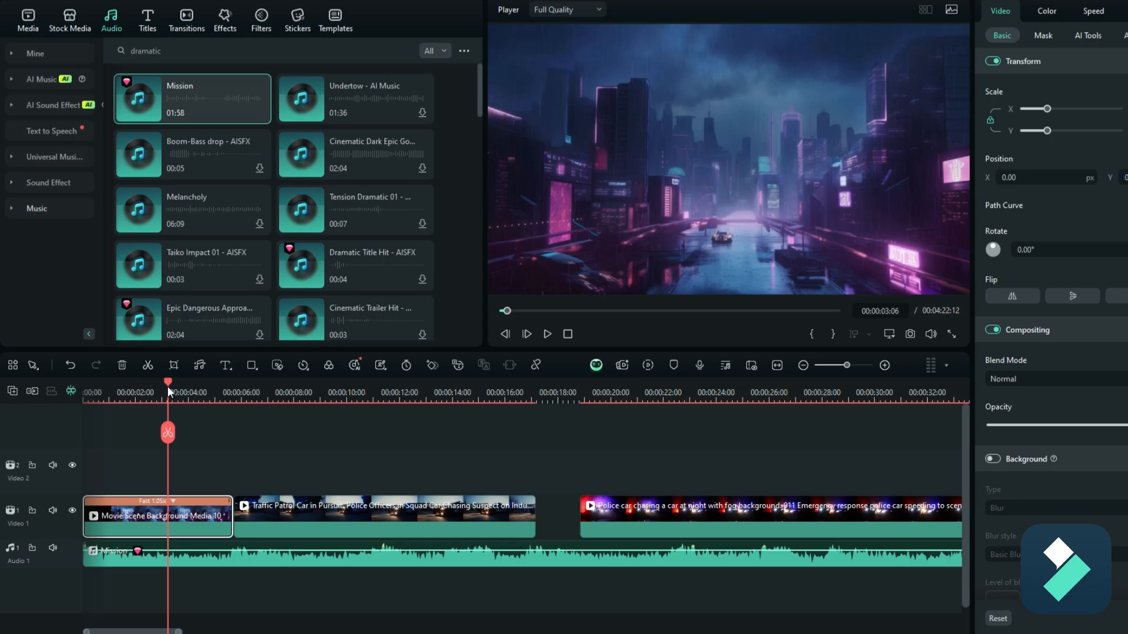
pyautogui.click(257, 29)
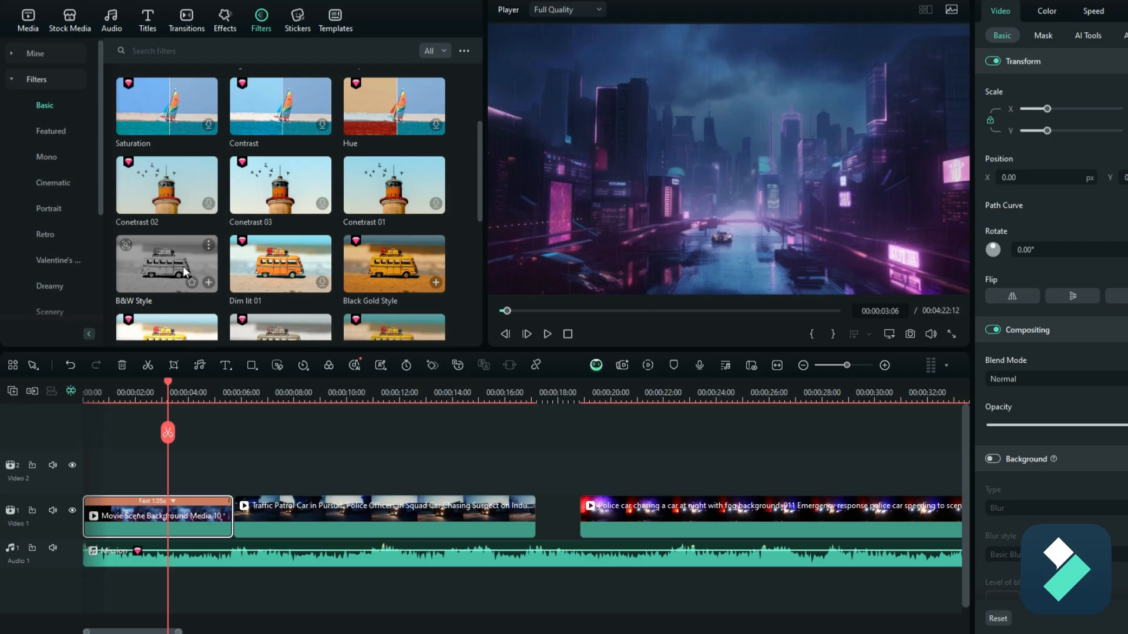
pyautogui.moveTo(175, 259); pyautogui.dragTo(115, 525)
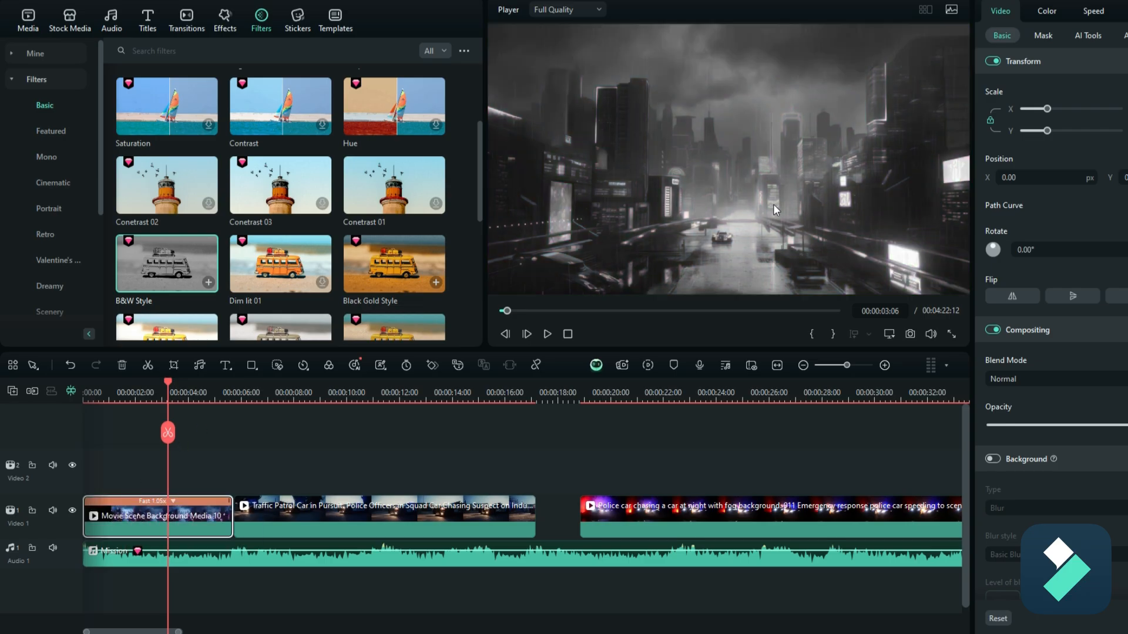
# - Play from the start into the police car clip to review the black-and-white filter
pyautogui.moveTo(168, 385); pyautogui.dragTo(85, 394)
pyautogui.click(544, 335)
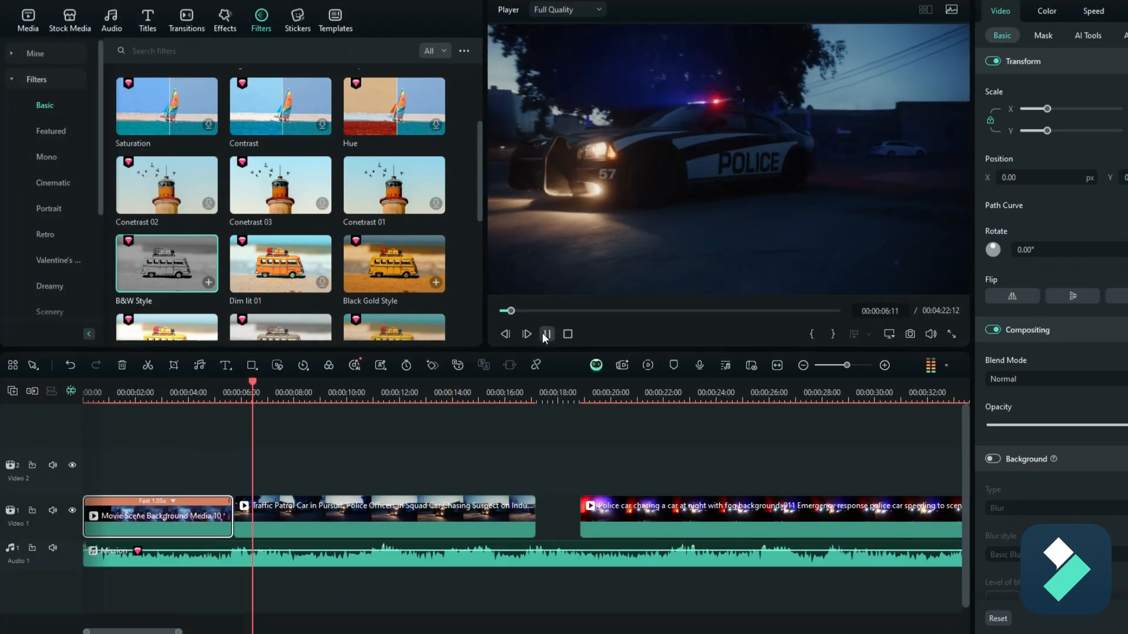
pyautogui.click(546, 333)
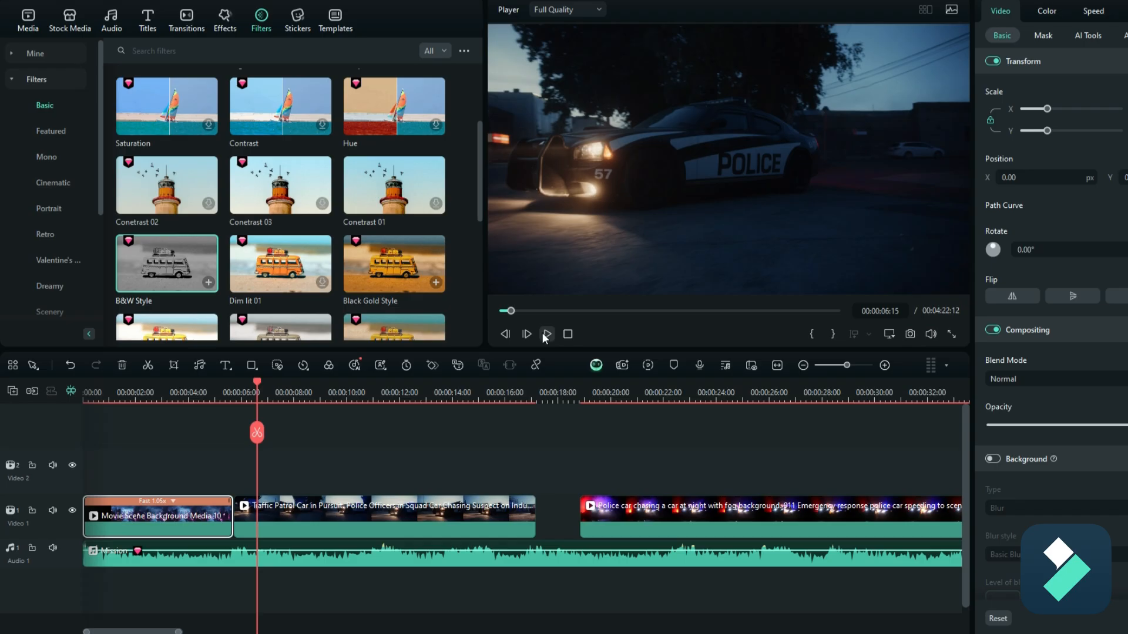
pyautogui.click(137, 392)
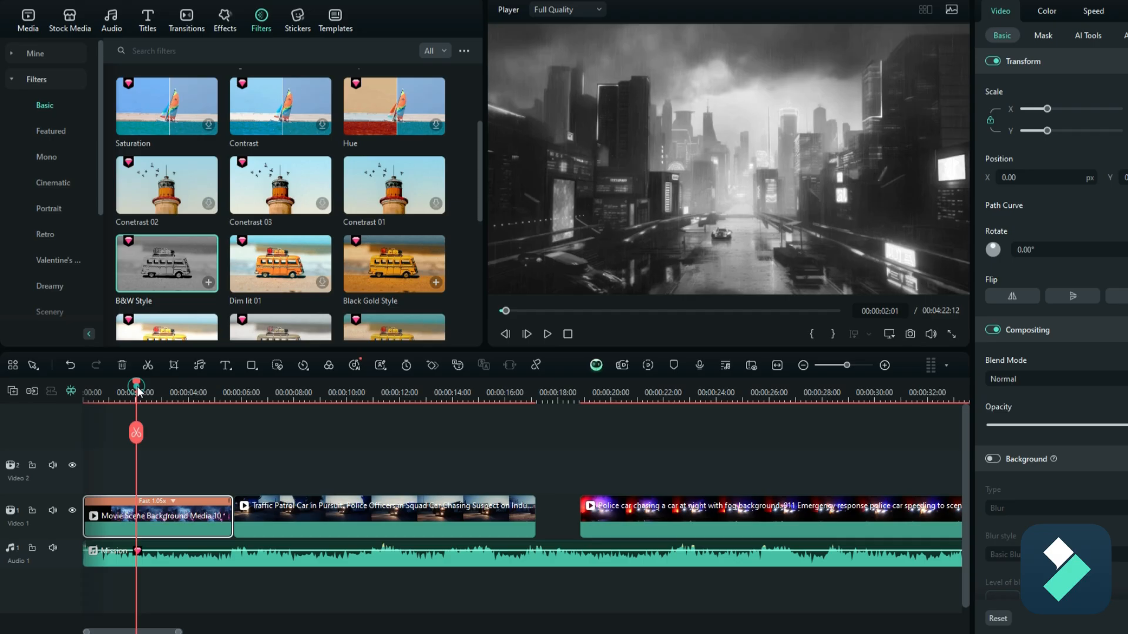
# - Apply the "Purple Bursts" effect from the "police" search to the first Traffic Patrol Car clip
pyautogui.click(231, 391)
pyautogui.moveTo(231, 390); pyautogui.dragTo(239, 388)
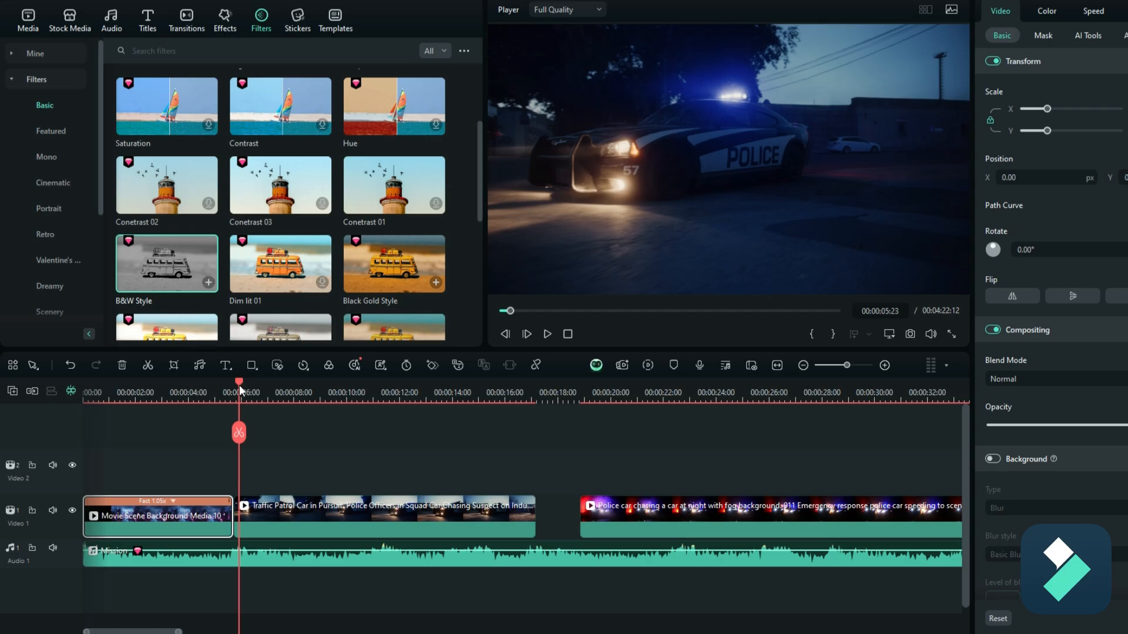
pyautogui.click(225, 21)
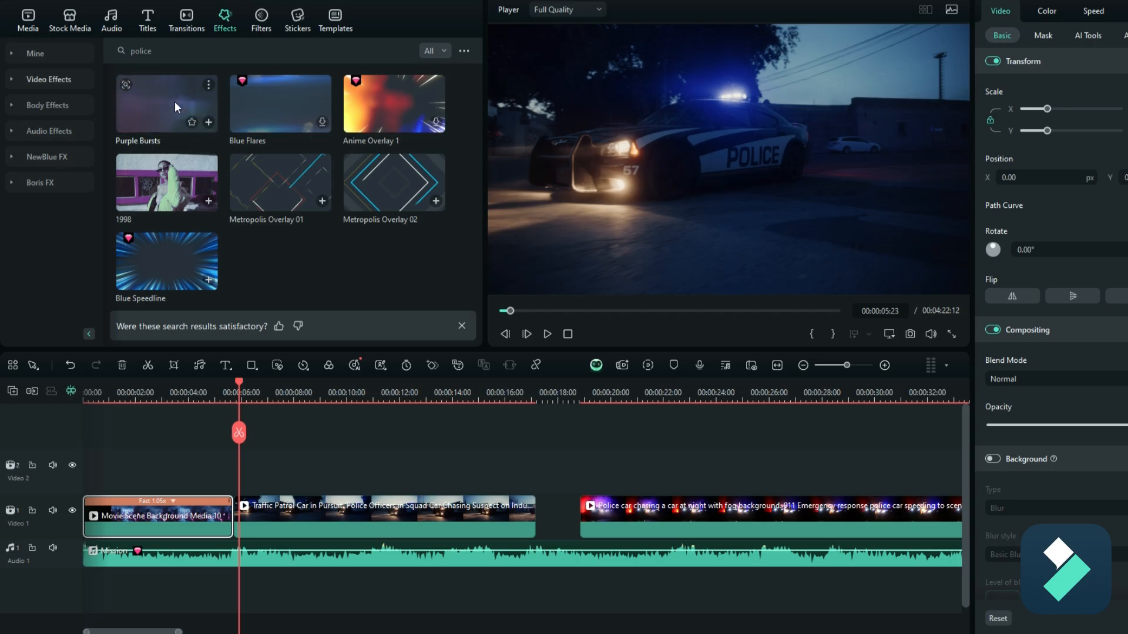
pyautogui.moveTo(174, 101); pyautogui.dragTo(258, 526)
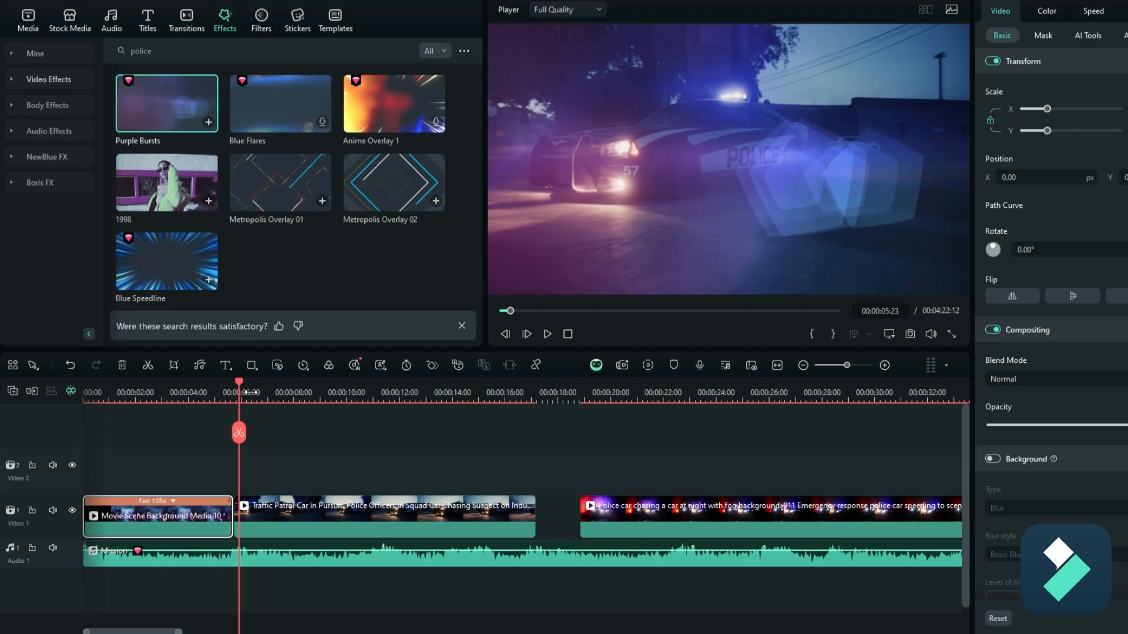
# - Play the start of the first Traffic Patrol Car clip to review its light effect
pyautogui.moveTo(238, 384); pyautogui.dragTo(246, 383)
pyautogui.click(548, 334)
pyautogui.click(548, 334)
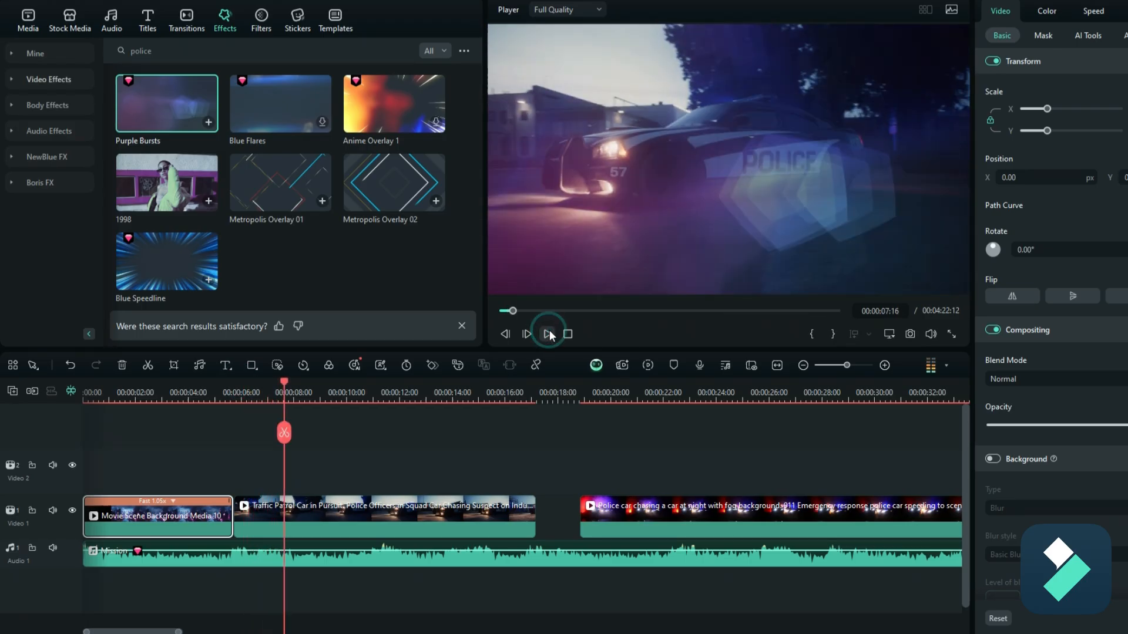
# - Mute the music track and play the rest of the first Traffic Patrol Car clip to review its effect
pyautogui.click(52, 551)
pyautogui.click(549, 334)
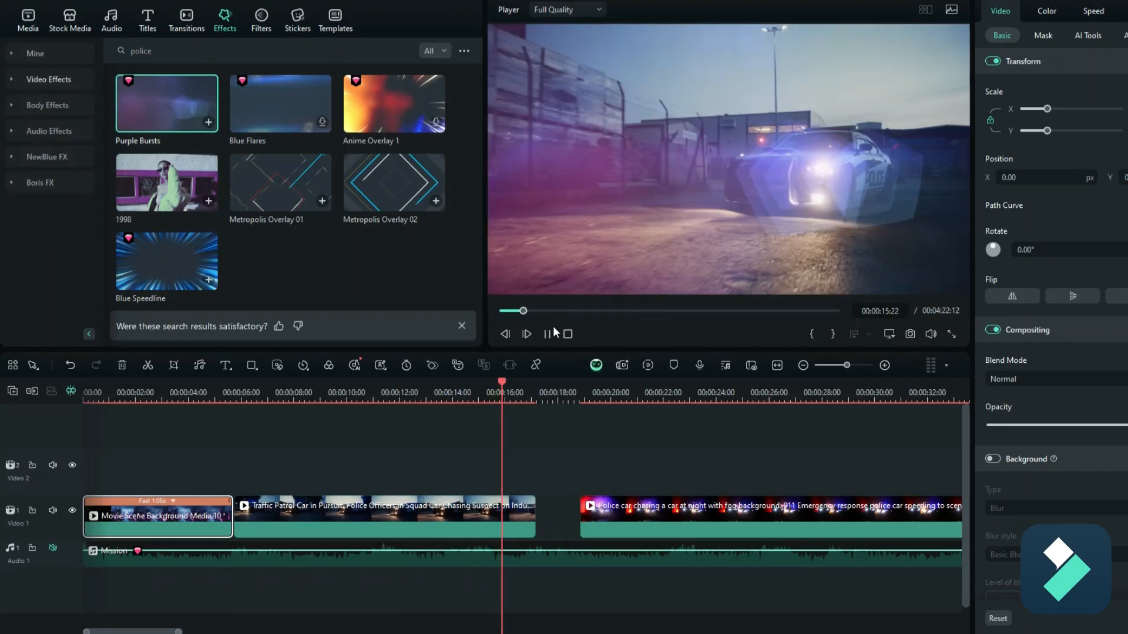
pyautogui.click(548, 333)
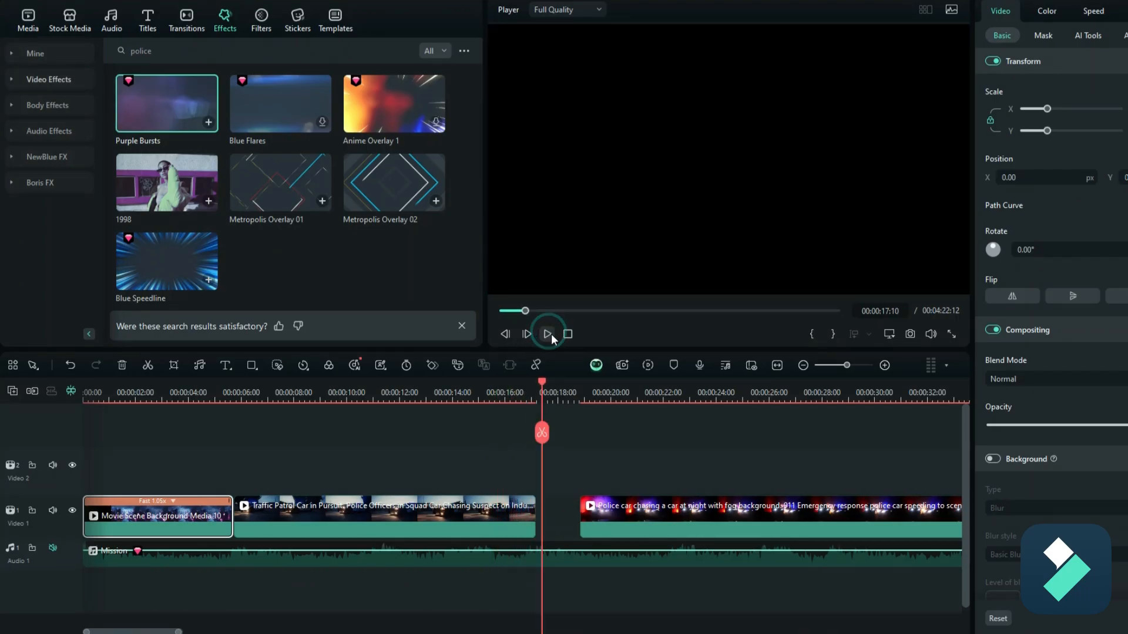
# - Close the gap between the first Traffic Patrol Car clip and the night police car chase clip
pyautogui.moveTo(544, 384); pyautogui.dragTo(474, 406)
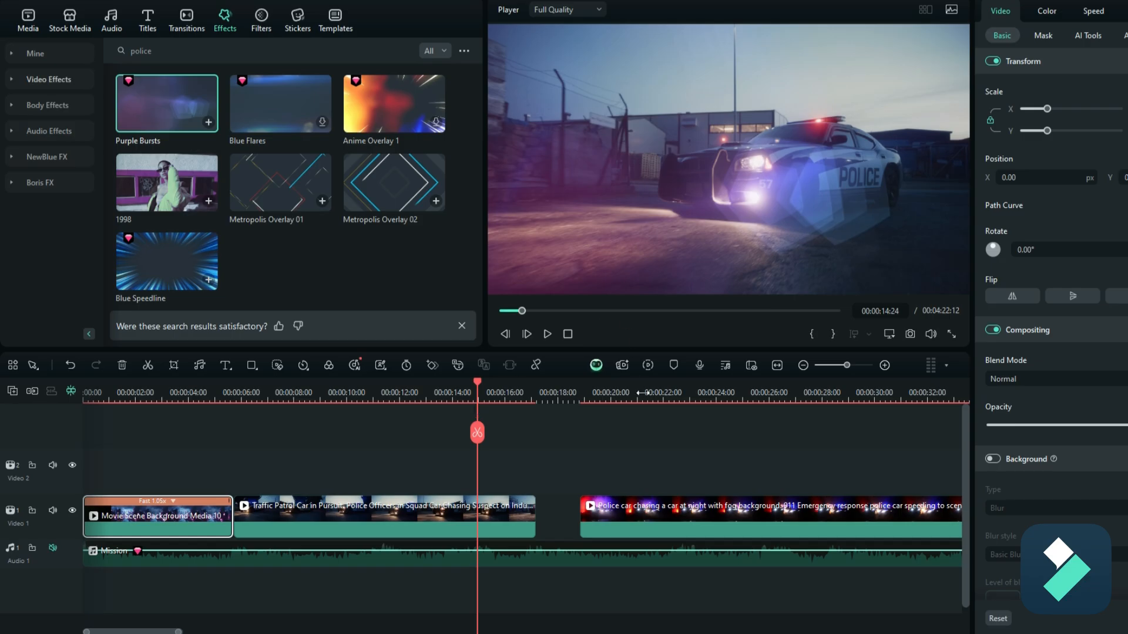
pyautogui.moveTo(680, 524); pyautogui.dragTo(645, 520)
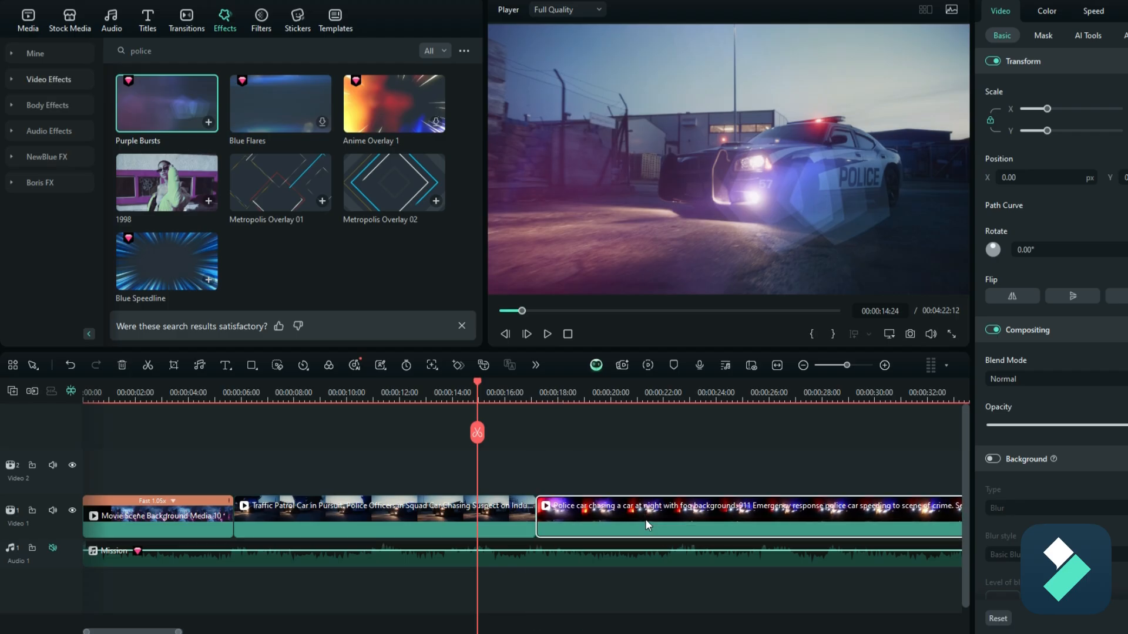
# - Add a Flash transition between the first Traffic Patrol Car clip and the night police chase clip, and preview it
pyautogui.click(186, 23)
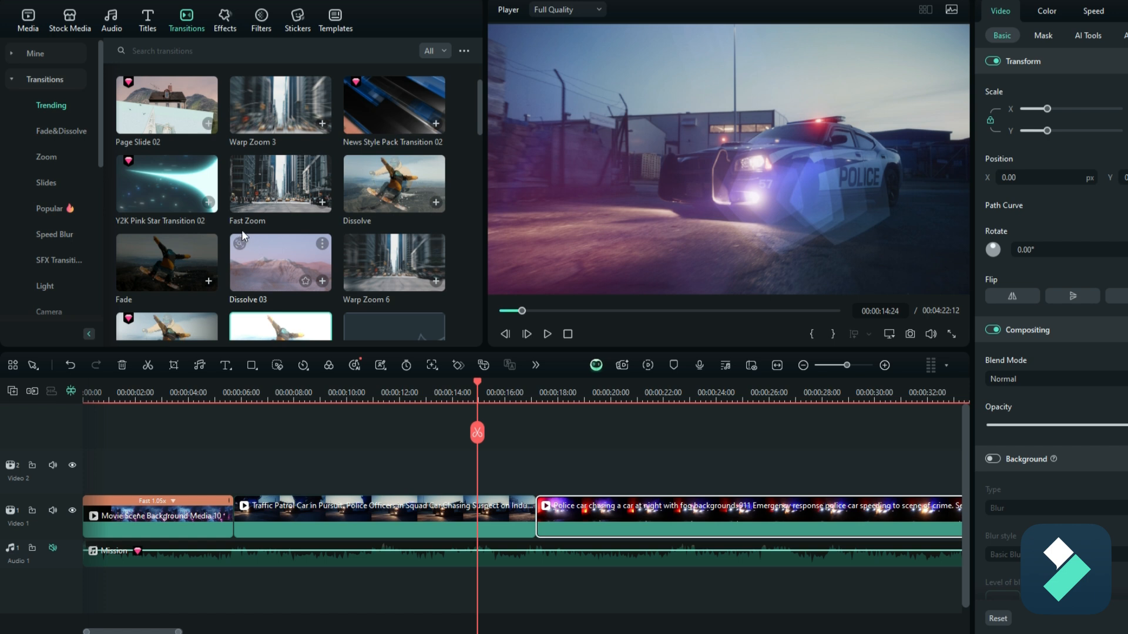
pyautogui.scroll(-2, 276, 250)
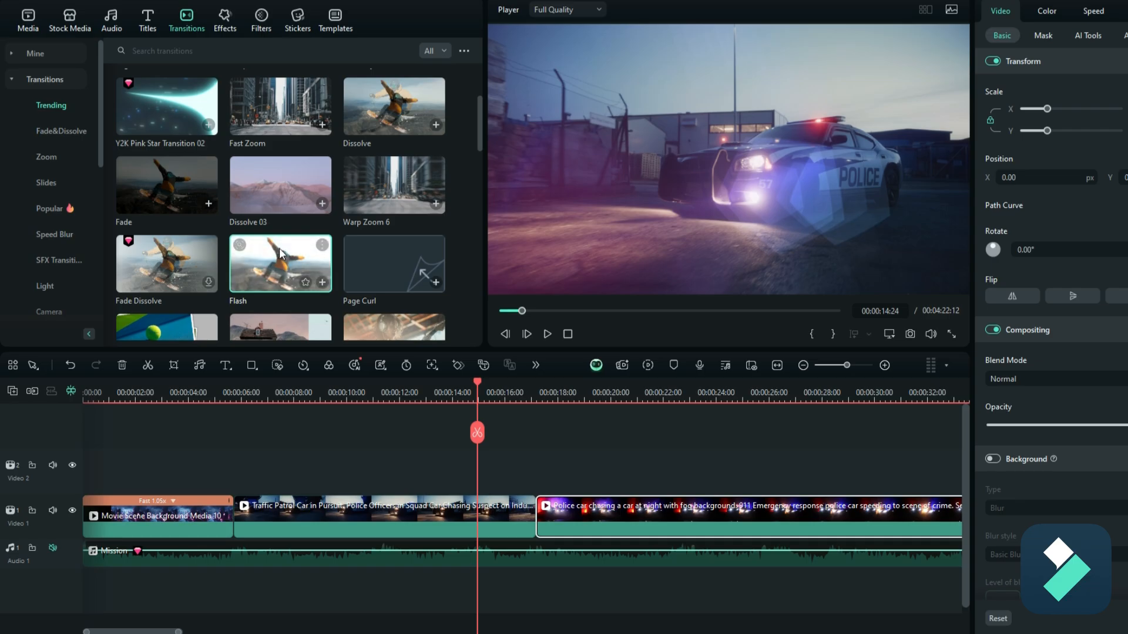
pyautogui.moveTo(280, 255); pyautogui.dragTo(540, 526)
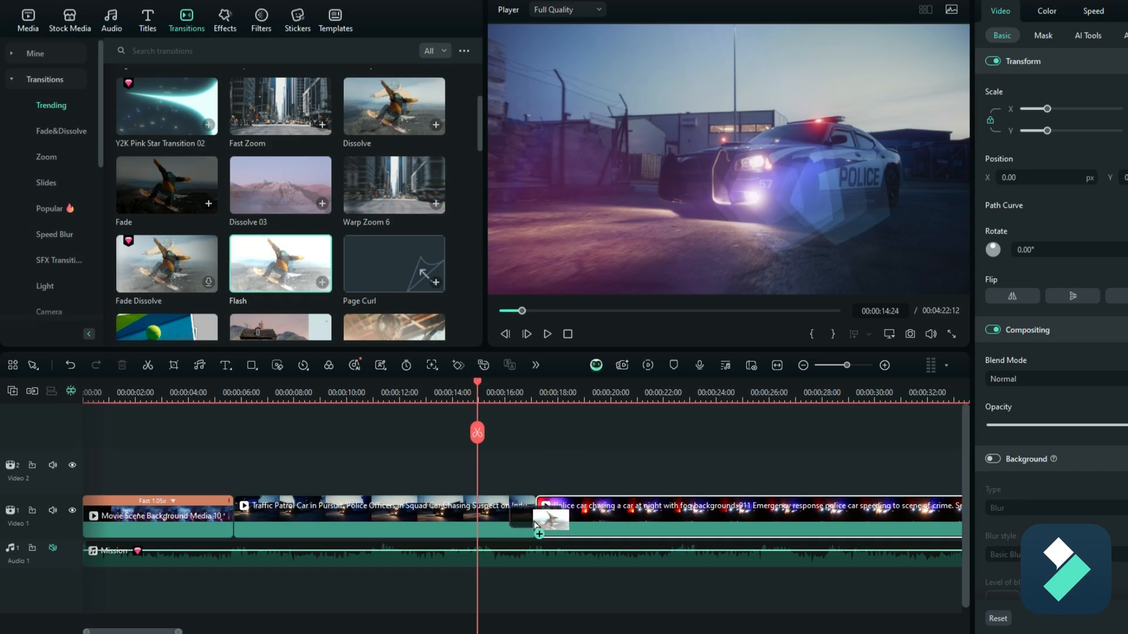
pyautogui.click(550, 334)
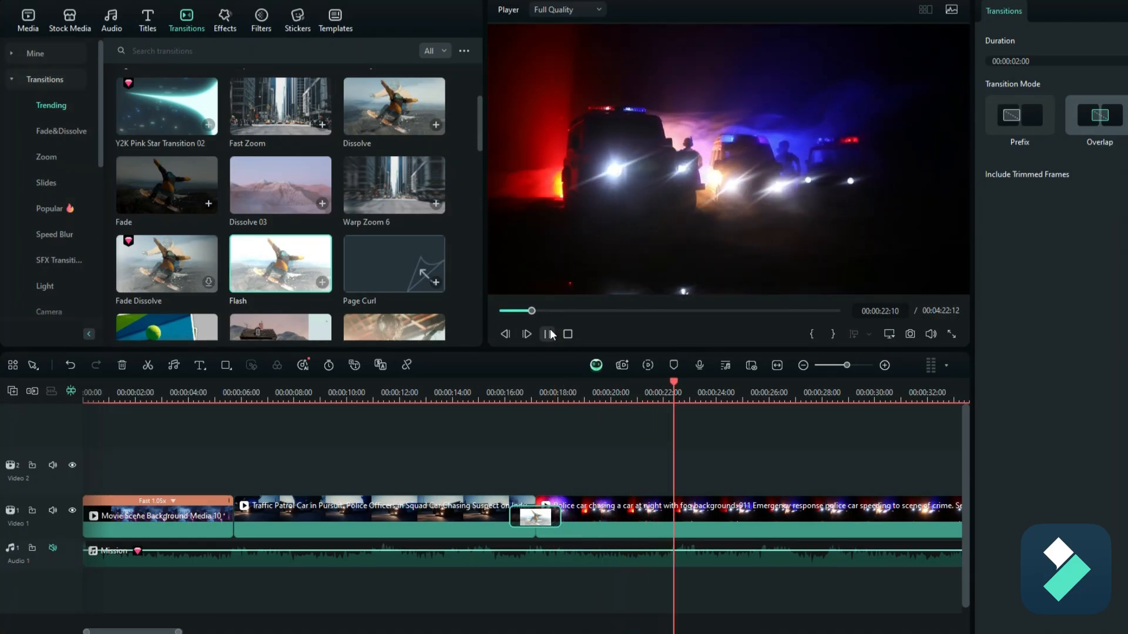
pyautogui.click(549, 334)
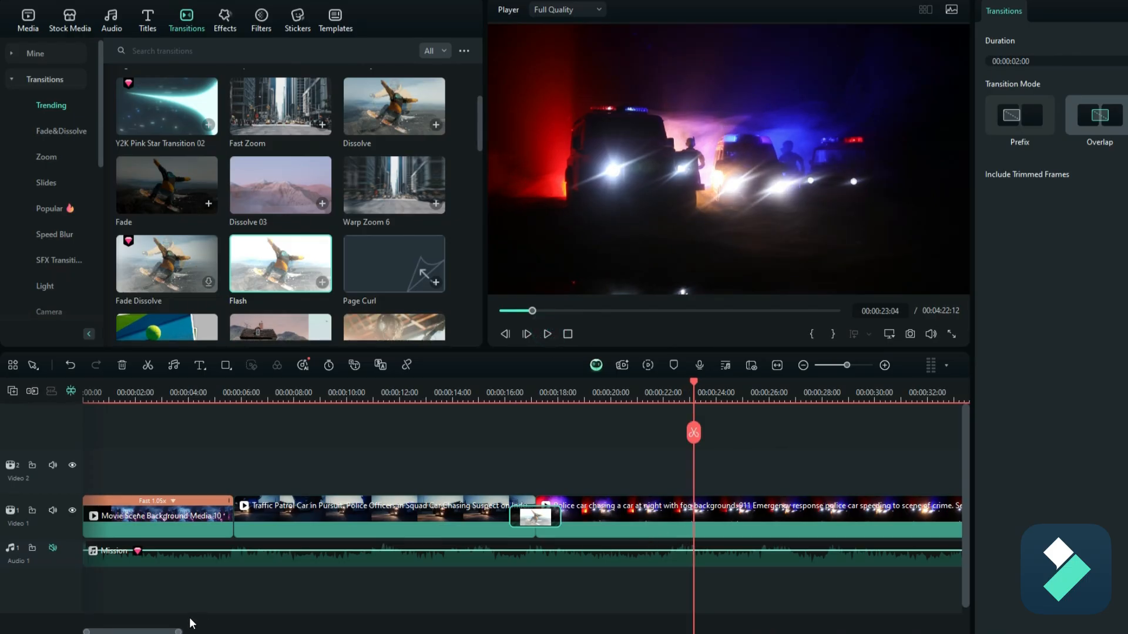
# - Move the last Traffic Patrol Car clip directly against the end of the night police chase clip
pyautogui.scroll(-2, 576, 487)
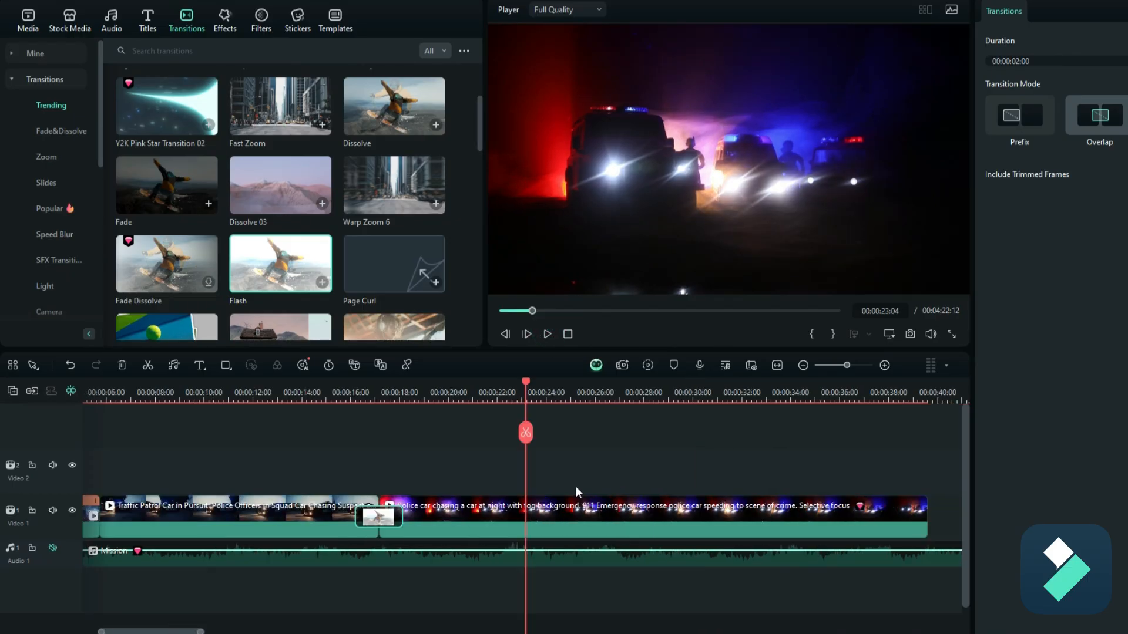
pyautogui.scroll(-2, 575, 491)
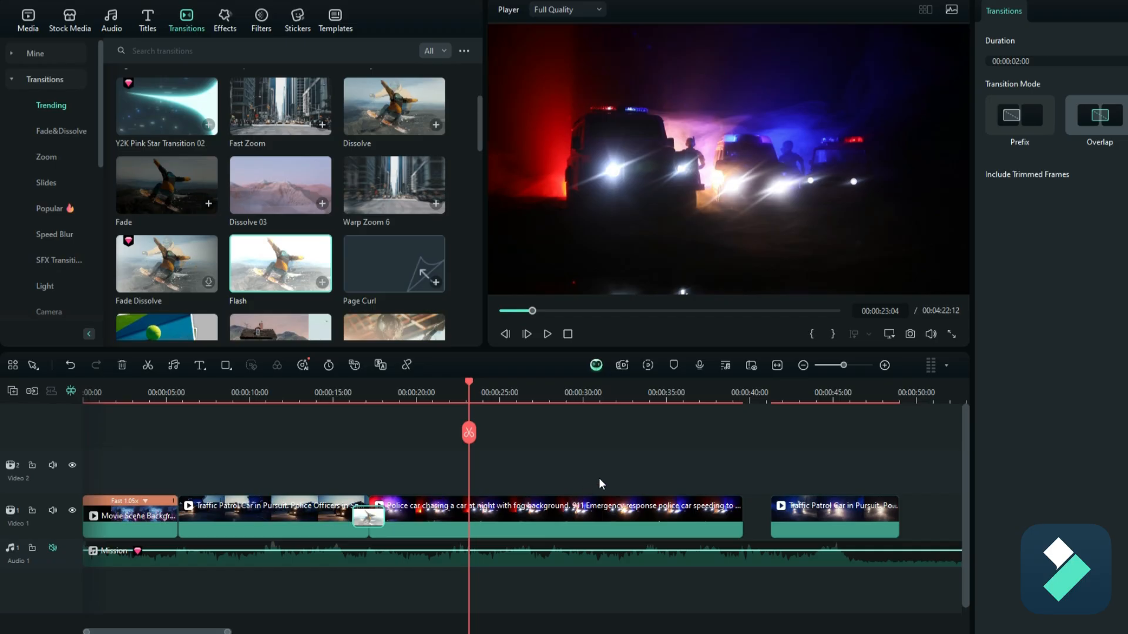
pyautogui.moveTo(811, 520); pyautogui.dragTo(784, 520)
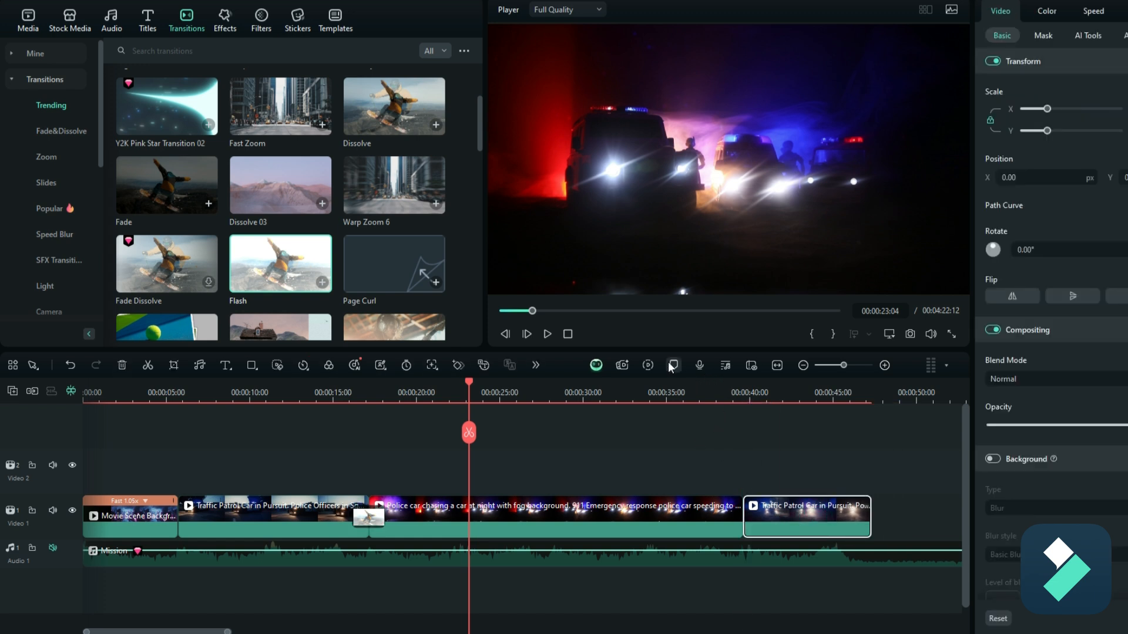
# - Add a Fast Zoom transition between the night police chase clip and the last Traffic Patrol Car clip, and preview it
pyautogui.scroll(3, 396, 216)
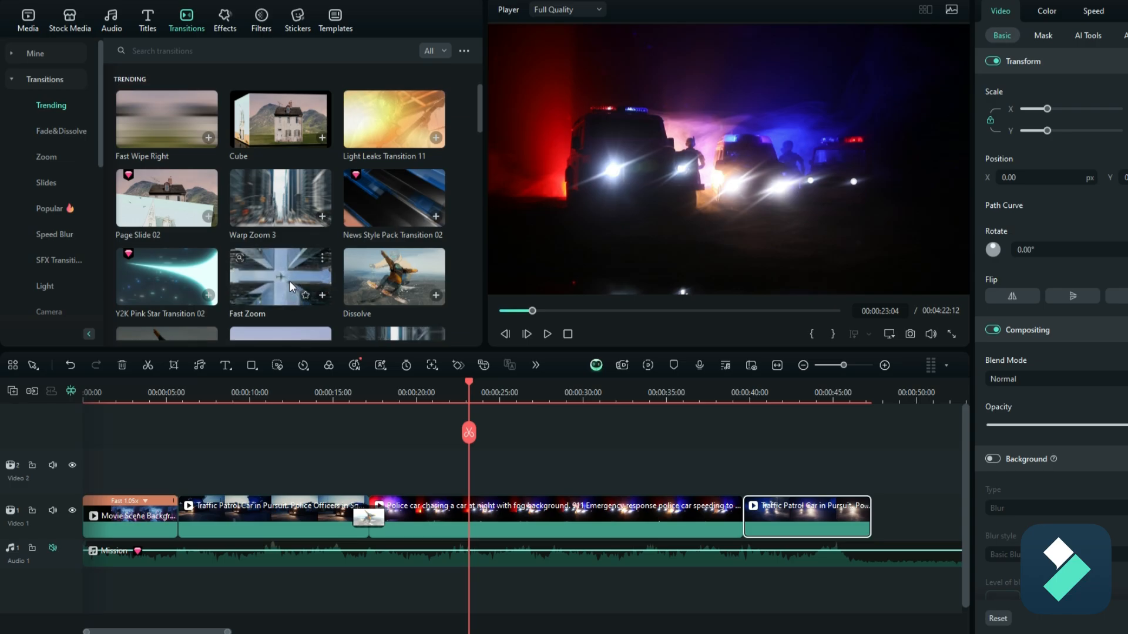
pyautogui.moveTo(287, 278); pyautogui.dragTo(753, 518)
pyautogui.click(716, 396)
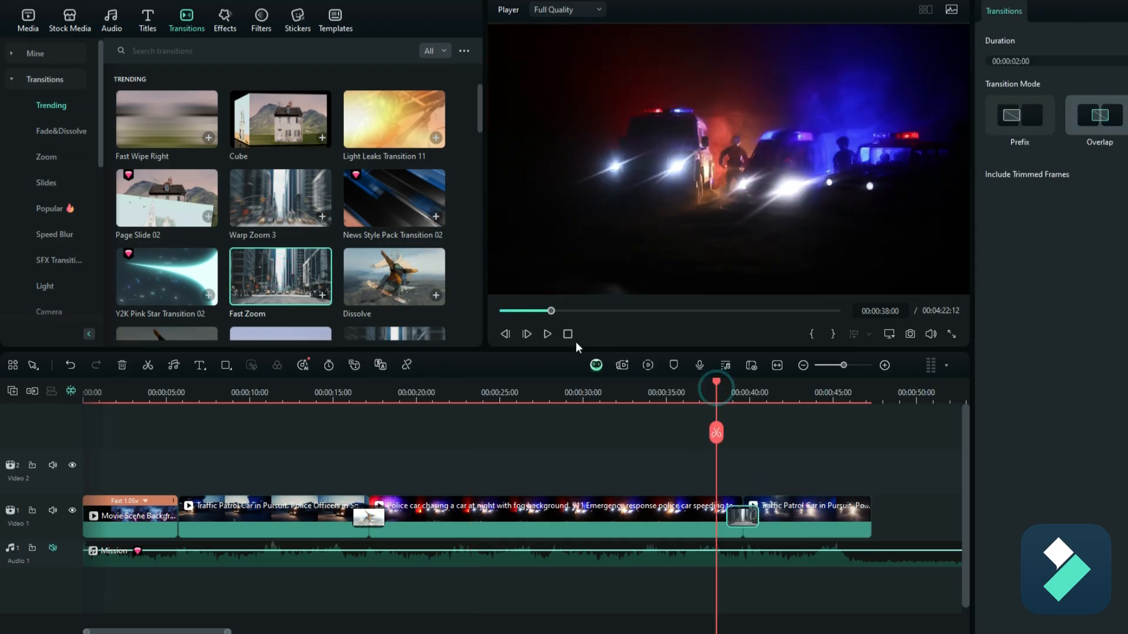
pyautogui.click(548, 334)
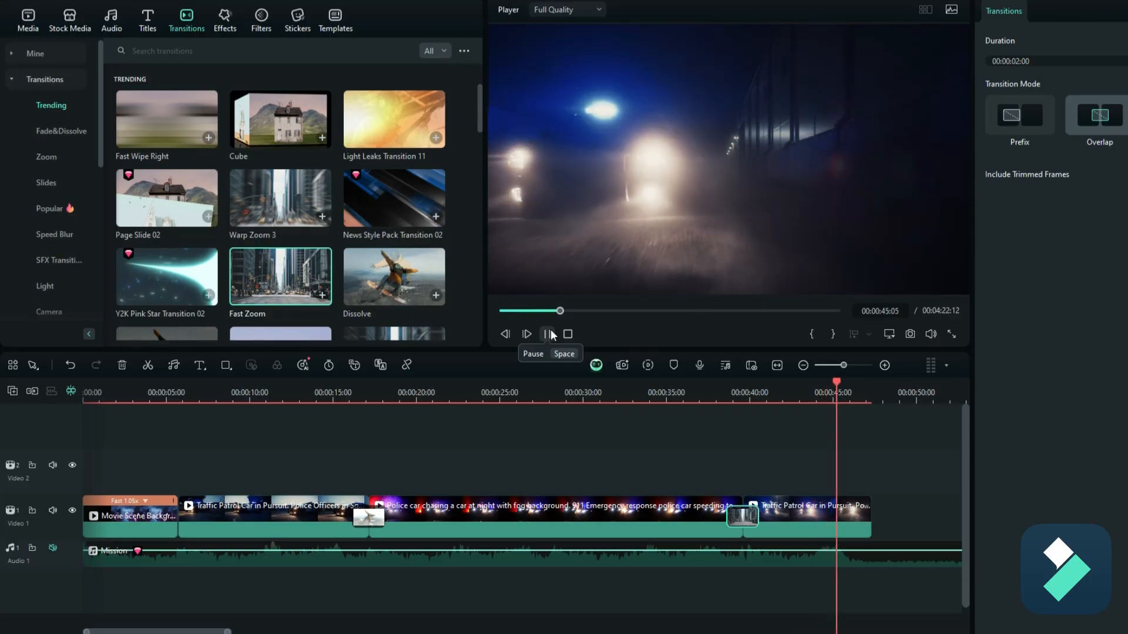
pyautogui.click(549, 335)
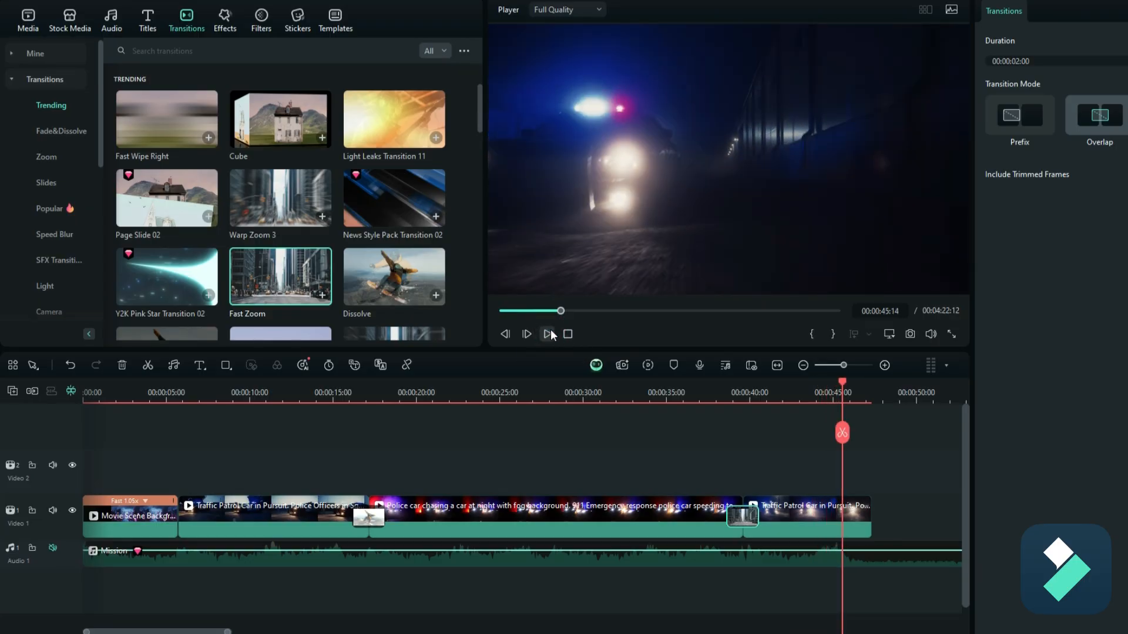
# - Speed up the last Traffic Patrol Car clip to about 1.5x and play the ending to check its pace
pyautogui.click(813, 510)
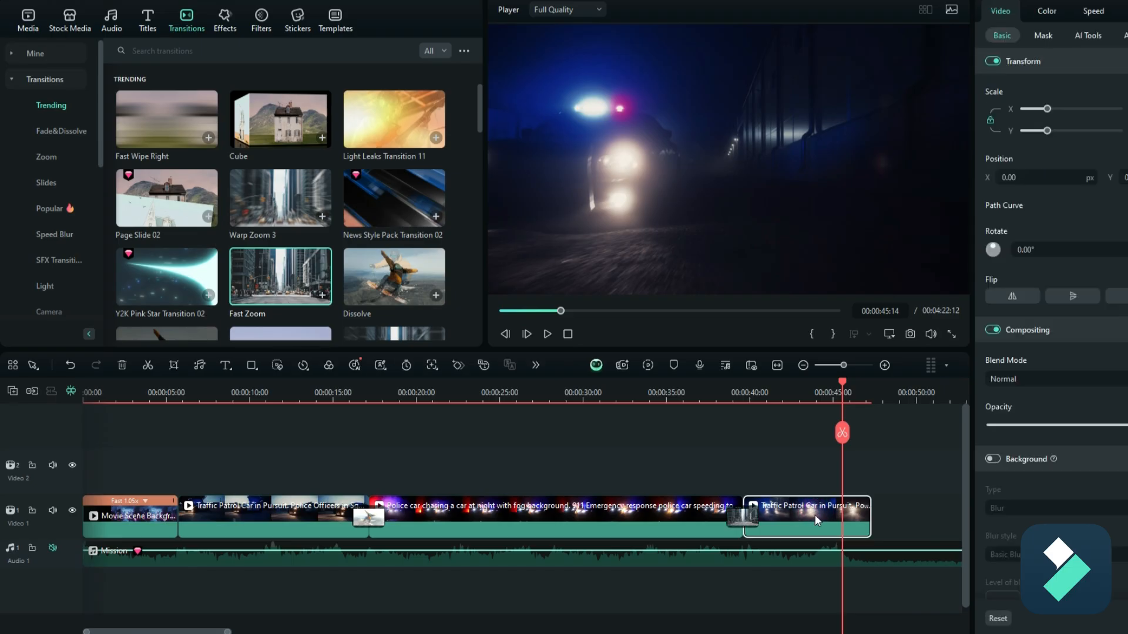
pyautogui.moveTo(869, 514); pyautogui.dragTo(828, 522)
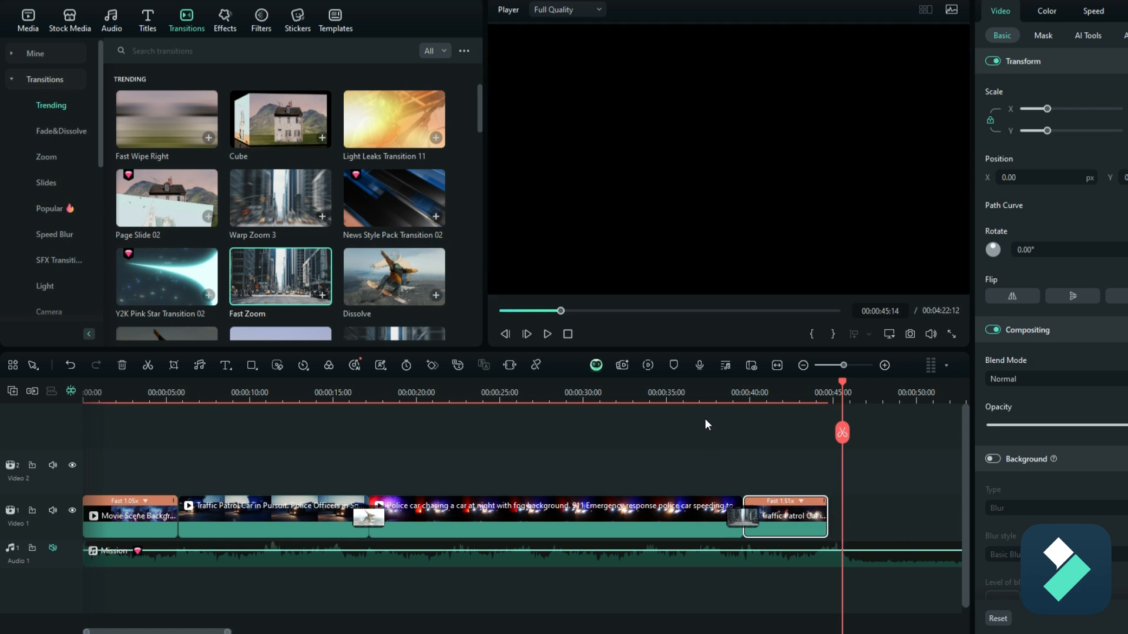
pyautogui.click(712, 397)
pyautogui.click(546, 335)
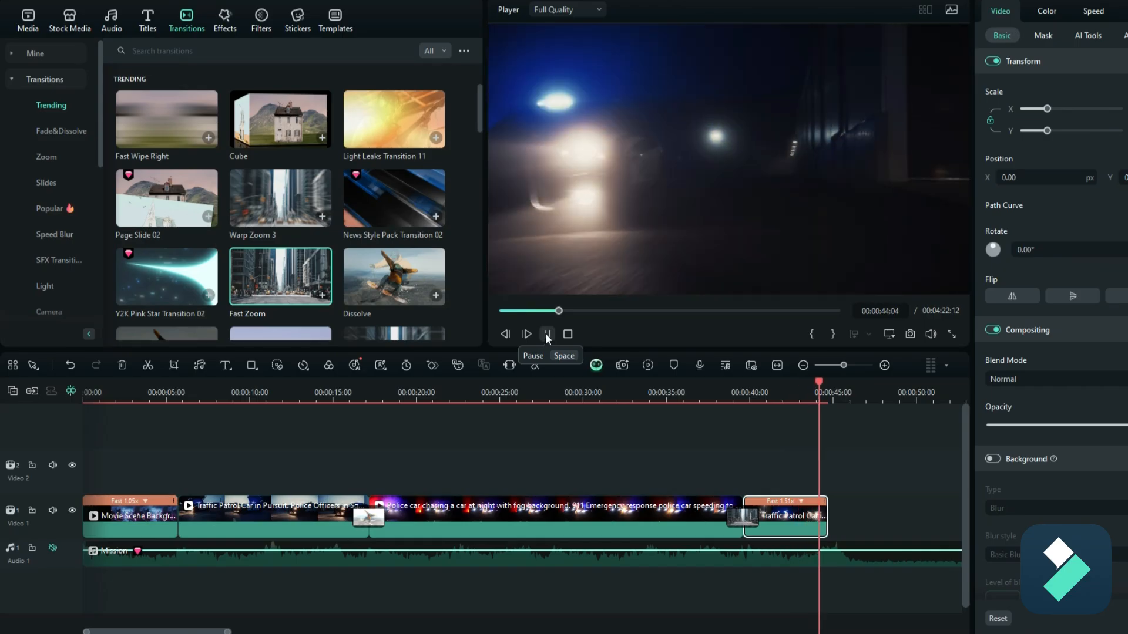
pyautogui.click(546, 333)
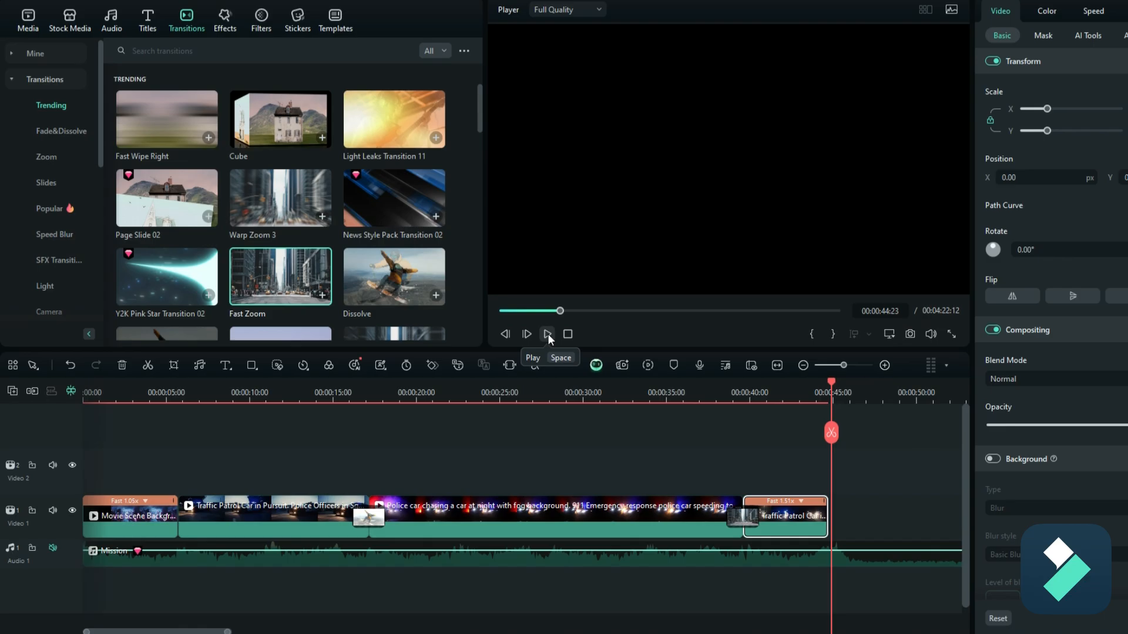
# - Unmute the music track and play the edited sequence from the start, skipping ahead to its ending
pyautogui.click(52, 548)
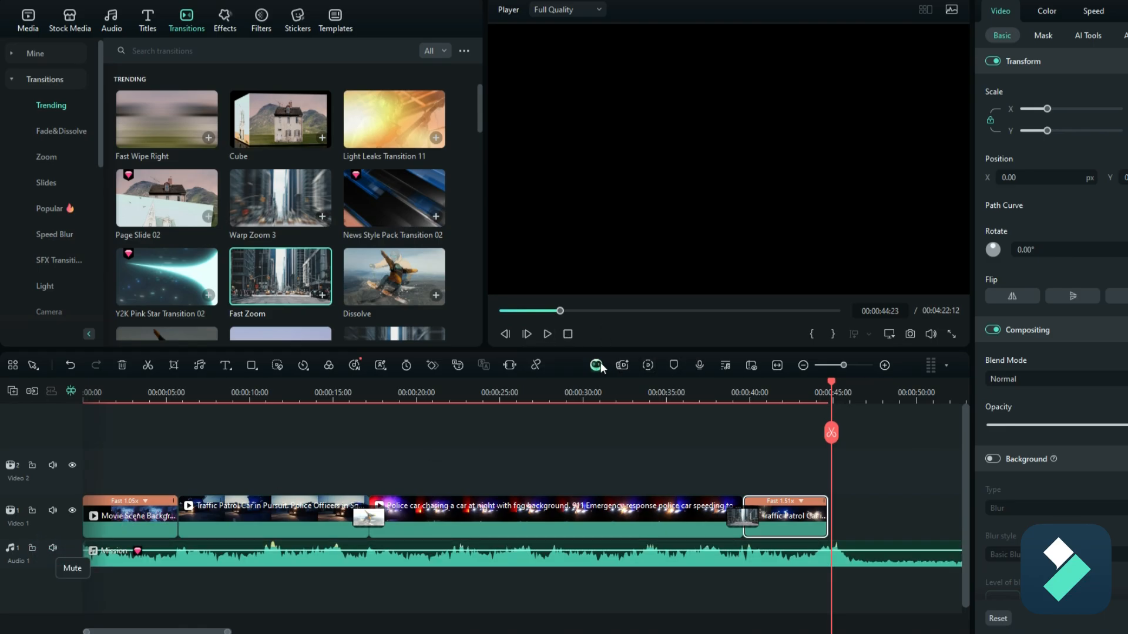
pyautogui.click(566, 333)
pyautogui.click(548, 335)
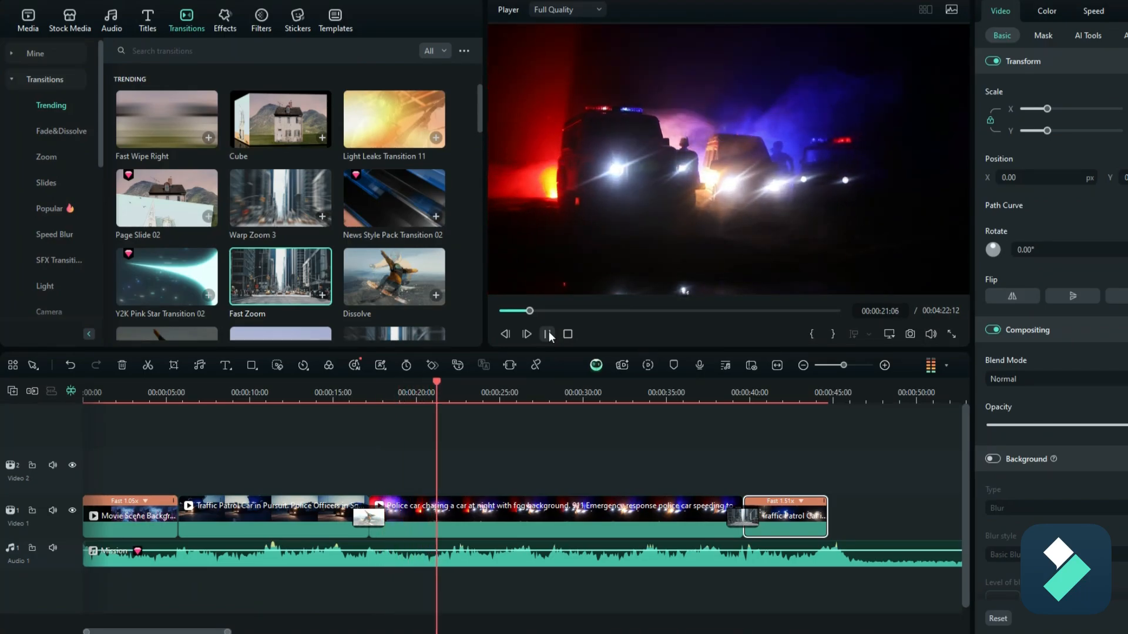
pyautogui.click(701, 381)
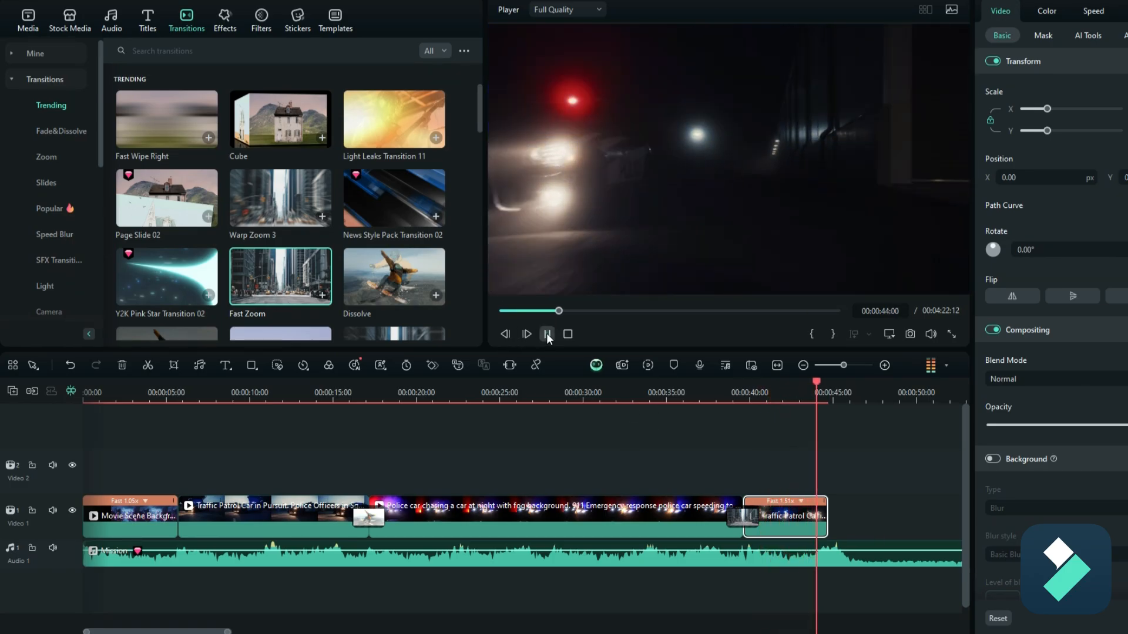
pyautogui.click(541, 338)
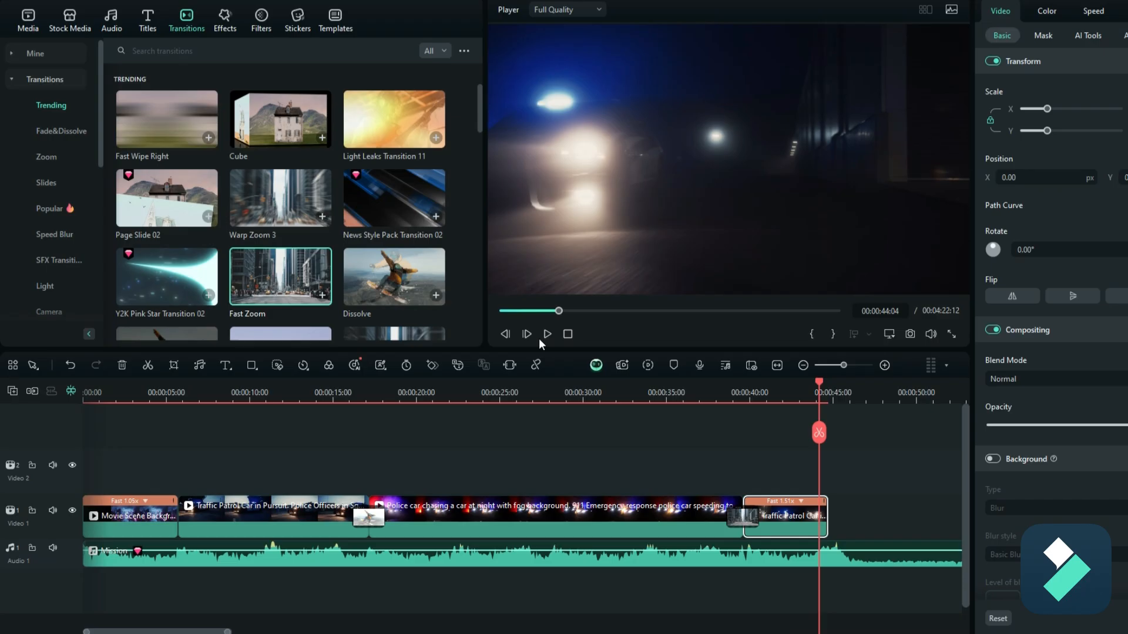